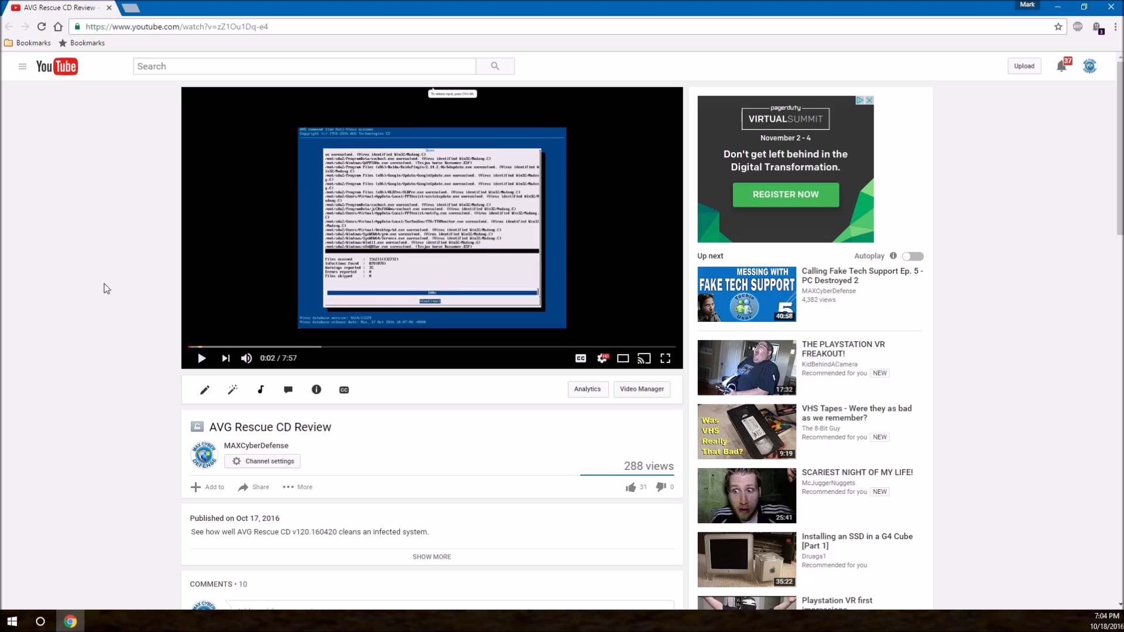
Scroll through the comments and highlight the one about Part 1 being parted
scroll(107, 289, "down", 2)
scroll(111, 290, "up", 2)
scroll(114, 292, "down", 2)
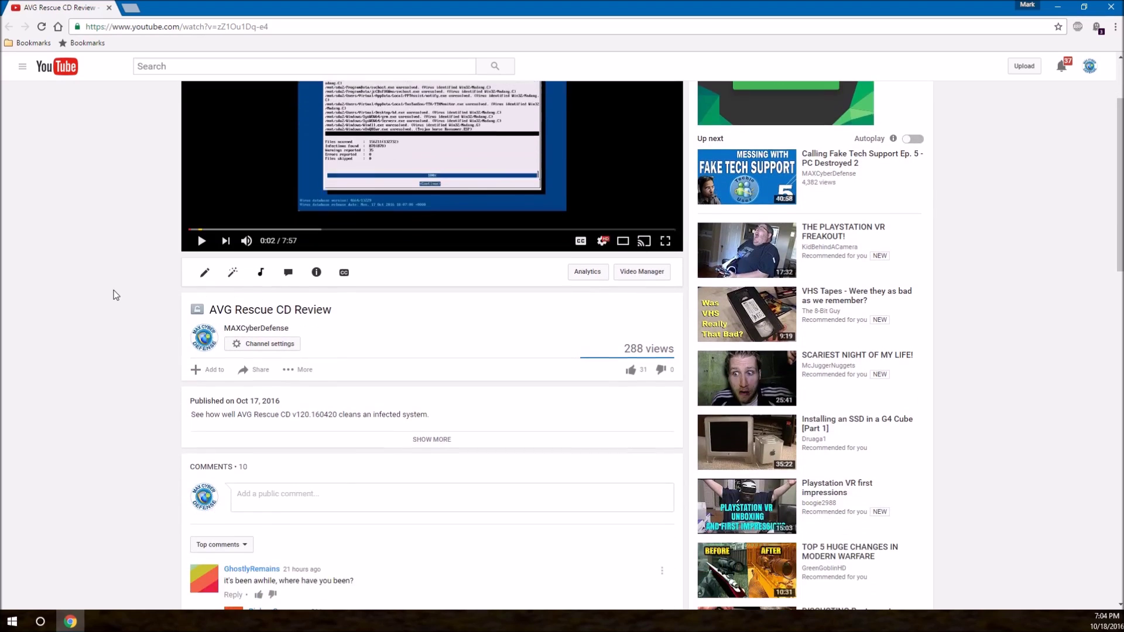
scroll(129, 304, "down", 1)
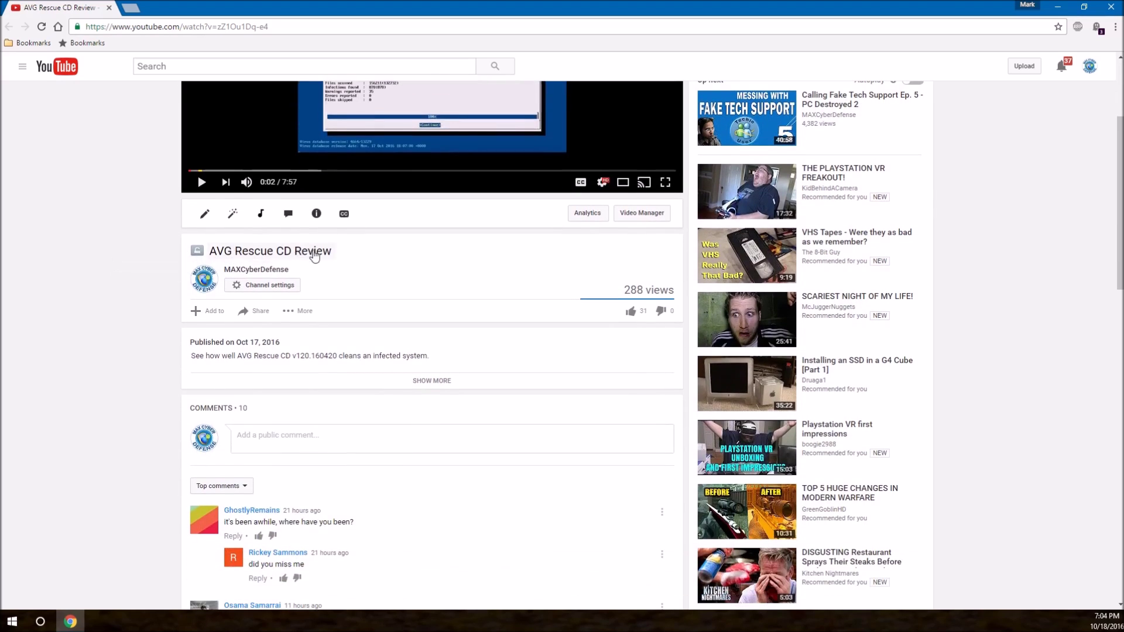
scroll(164, 257, "down", 7)
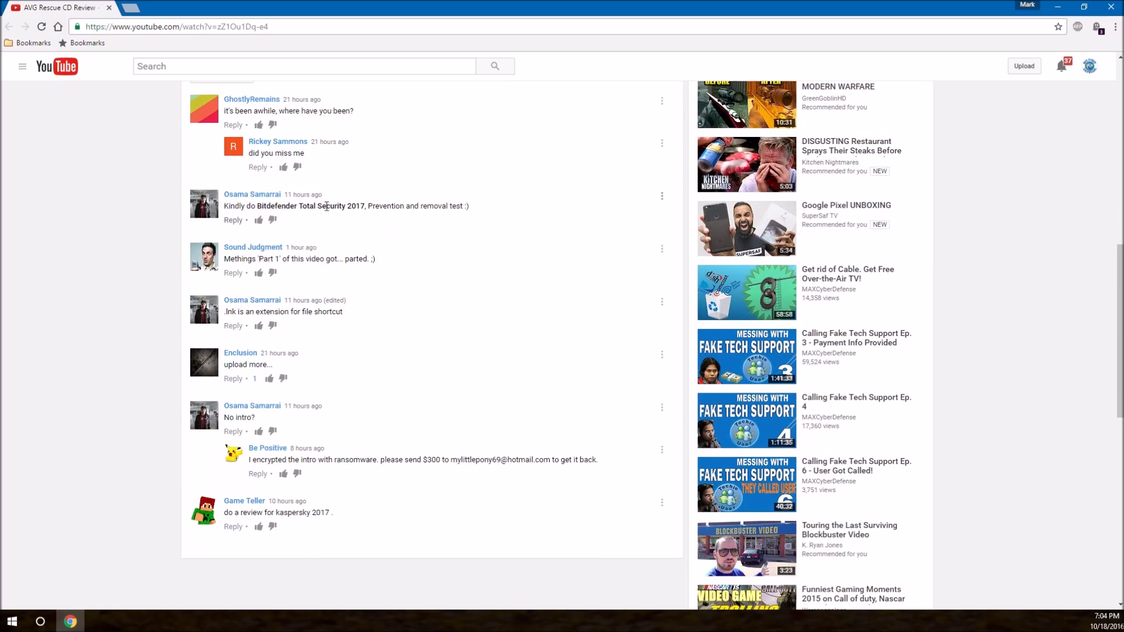
scroll(359, 249, "up", 1)
scroll(356, 259, "down", 1)
left_click_drag(224, 258, 421, 275)
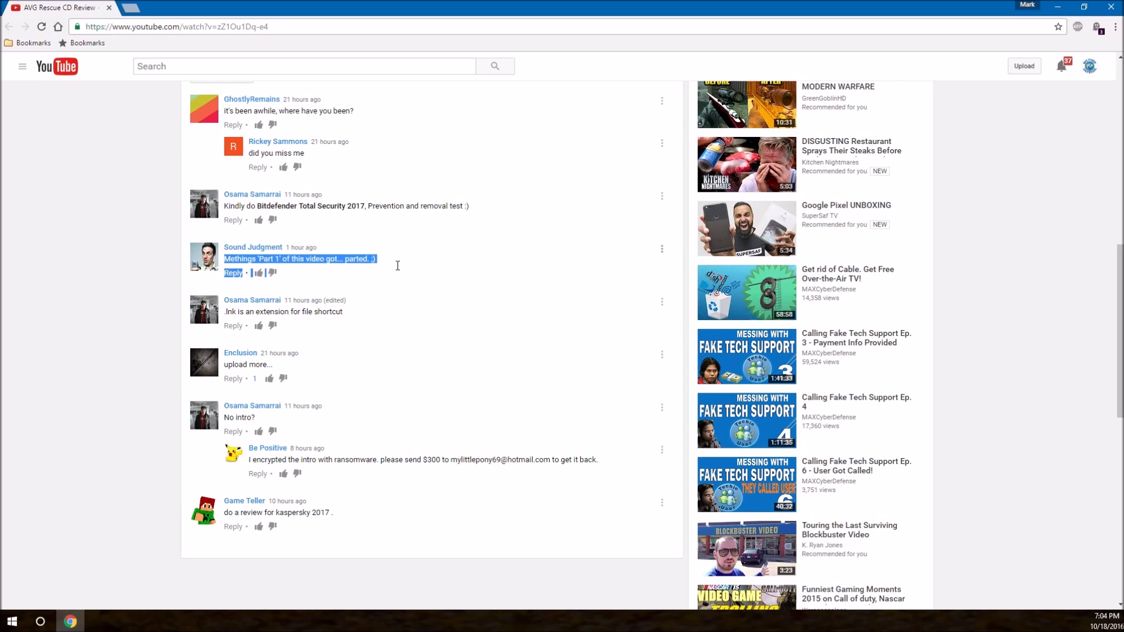
left_click(422, 275)
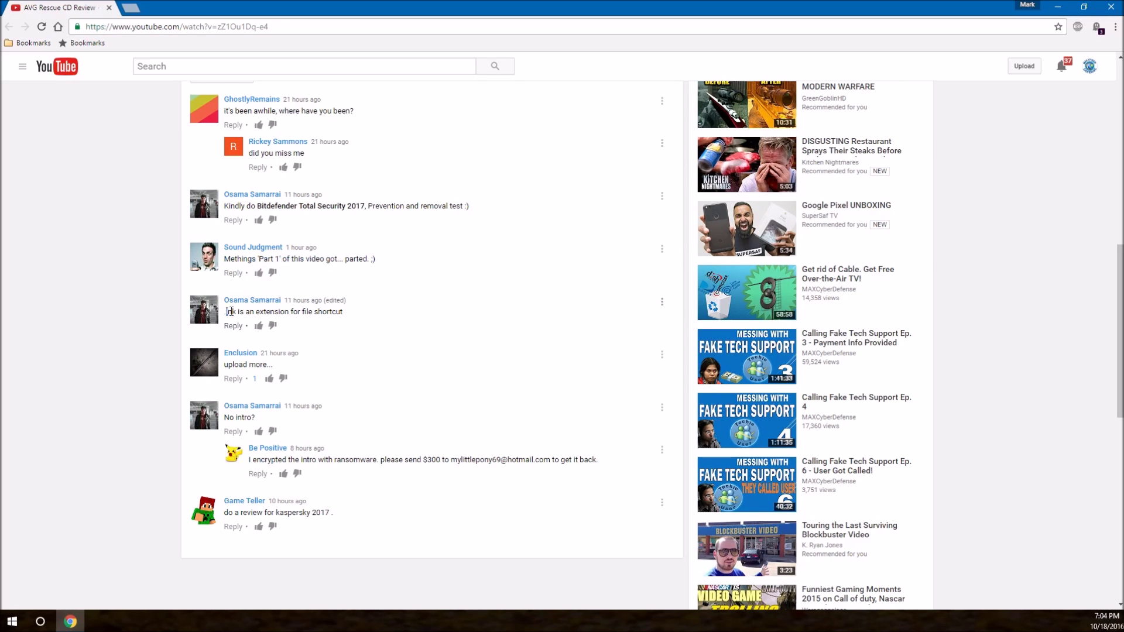
Highlight the .lnk shortcut, 'No intro?' and 'kaspersky 2017' comments in turn
left_click_drag(226, 312, 379, 314)
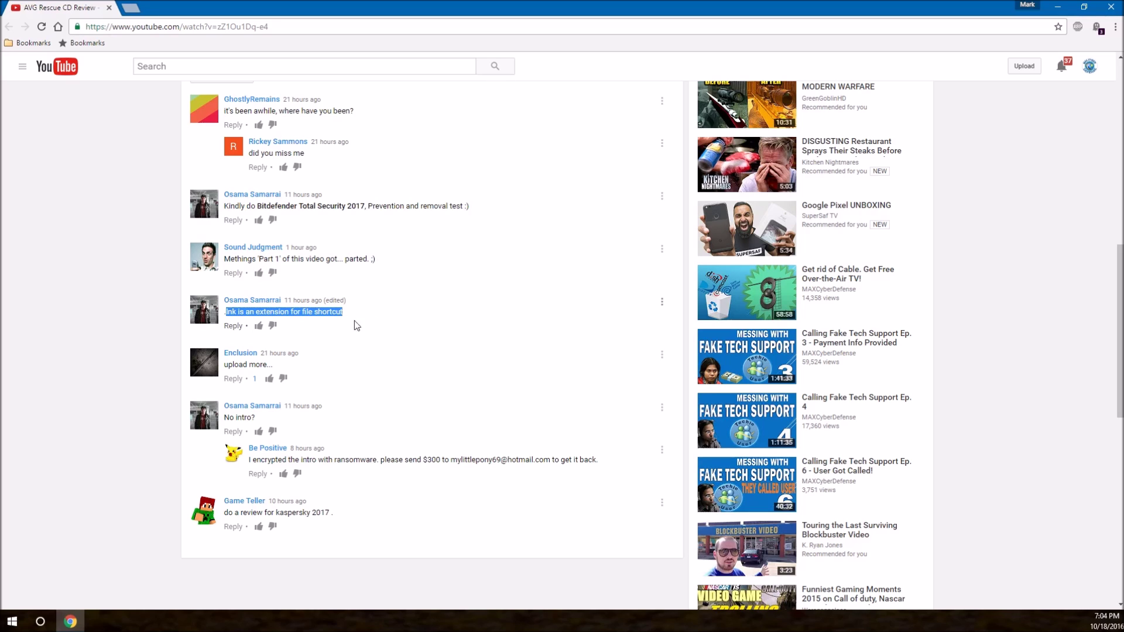
left_click(343, 331)
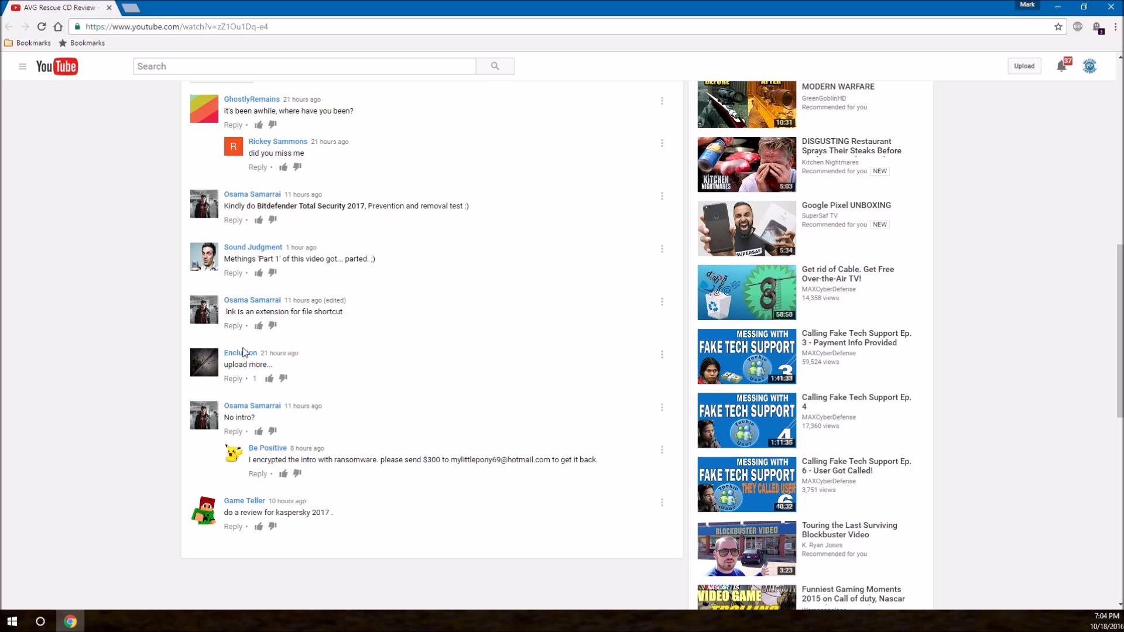
left_click_drag(233, 417, 275, 418)
left_click(313, 416)
scroll(430, 475, "down", 1)
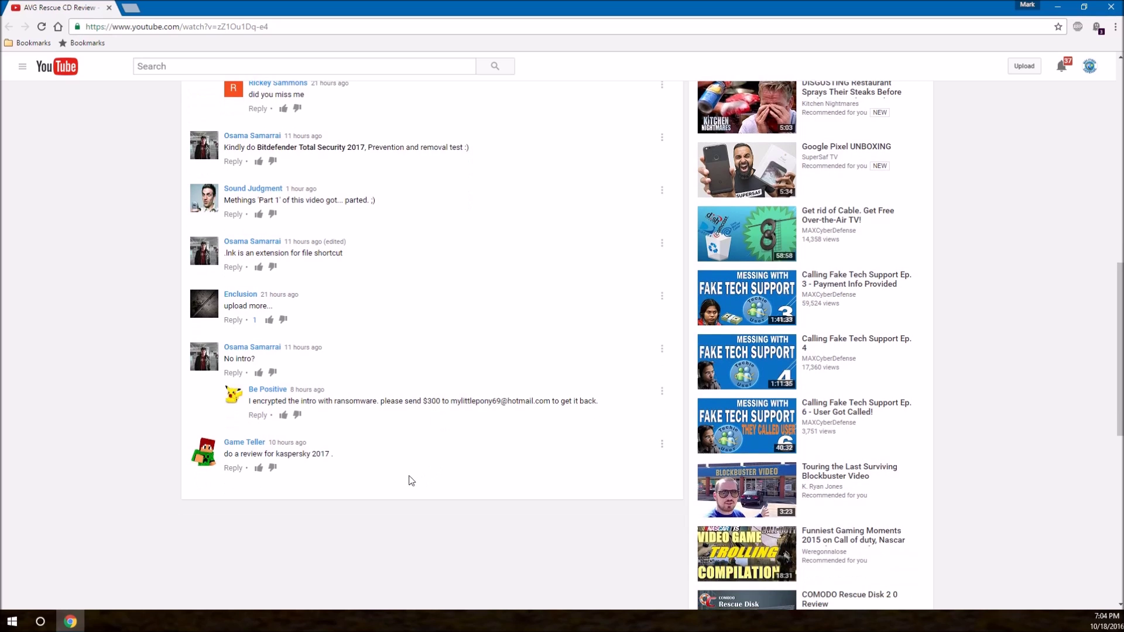
left_click_drag(335, 454, 223, 459)
left_click(345, 456)
scroll(339, 459, "up", 5)
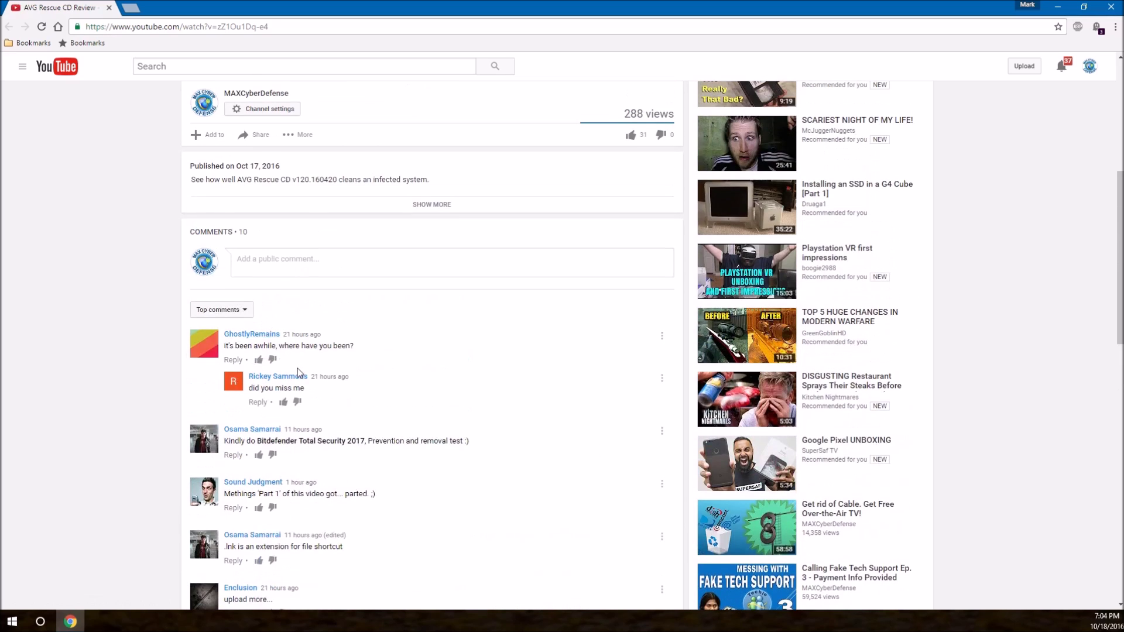
scroll(297, 367, "up", 6)
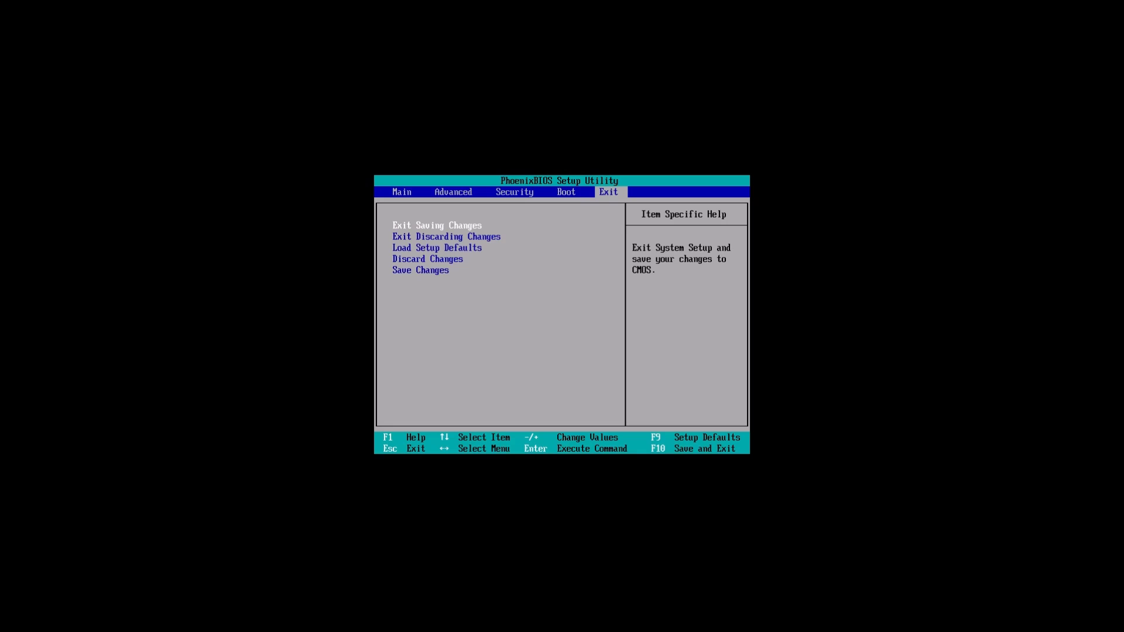
Save the BIOS changes on exit and halt the AVG Rescue CD boot countdown
key("Return")
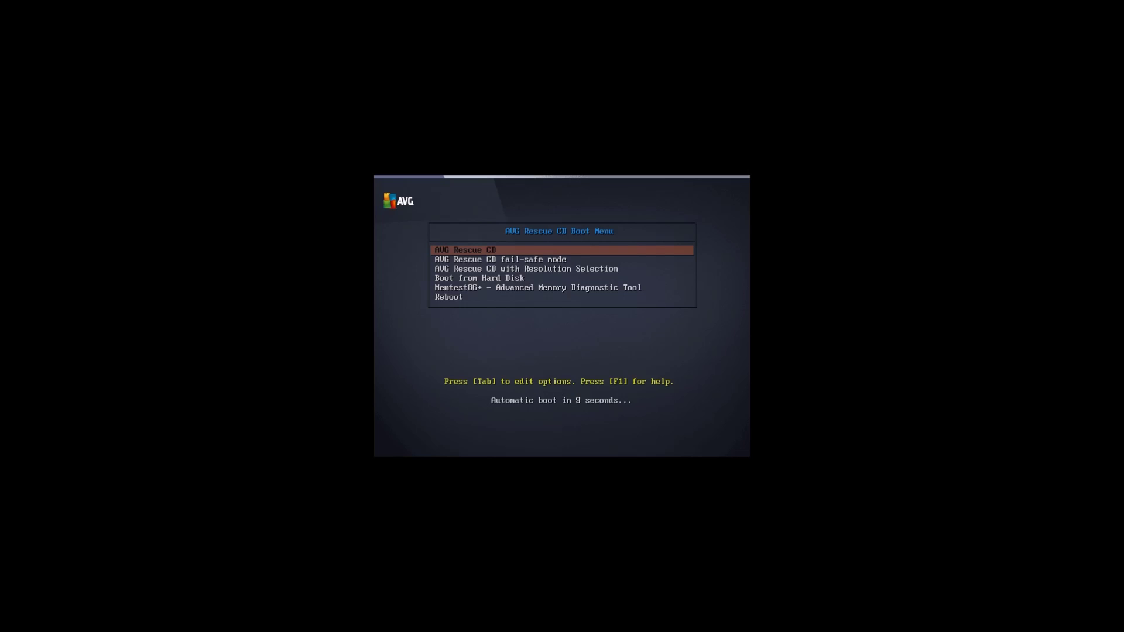
key("Down")
key("Up")
Browse the boot entries, including fail-safe mode, Memtest86+ and Boot from Hard Disk, ending on AVG Rescue CD
key("Down")
key("Down")
key("Up")
key("Up")
key("Down")
key("Down")
key("Up")
key("Up")
key("Down")
key("Up")
key("Down")
key("Down")
key("Down")
key("Down")
key("Up")
key("Up")
key("Up")
key("Up")
key("Down")
key("Down")
key("Down")
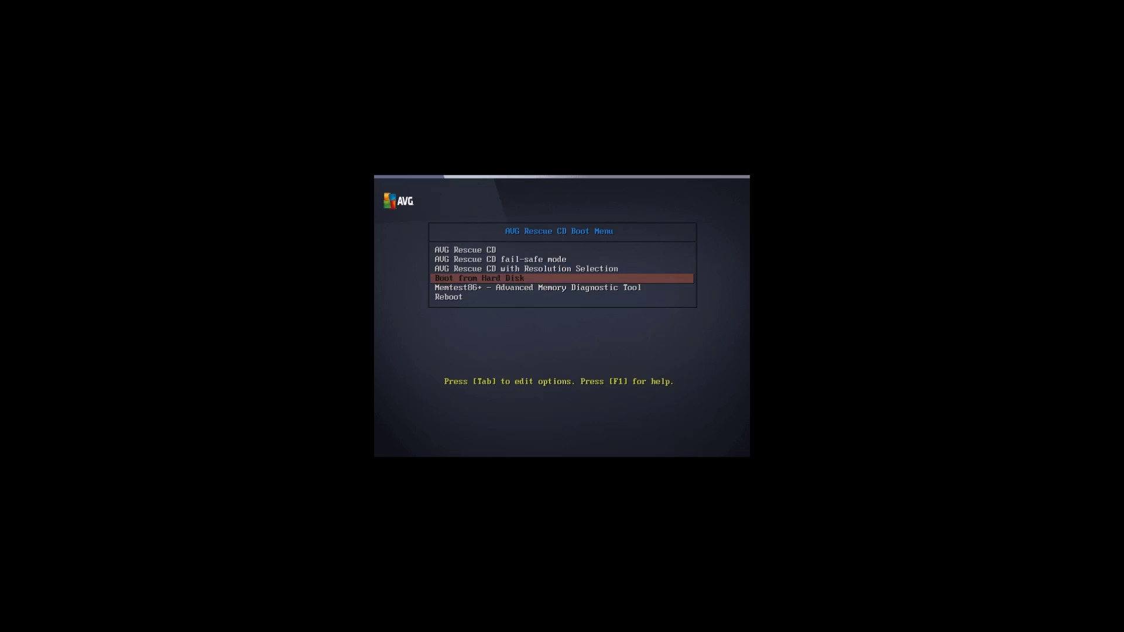
key("Down")
key("Up")
key("Down")
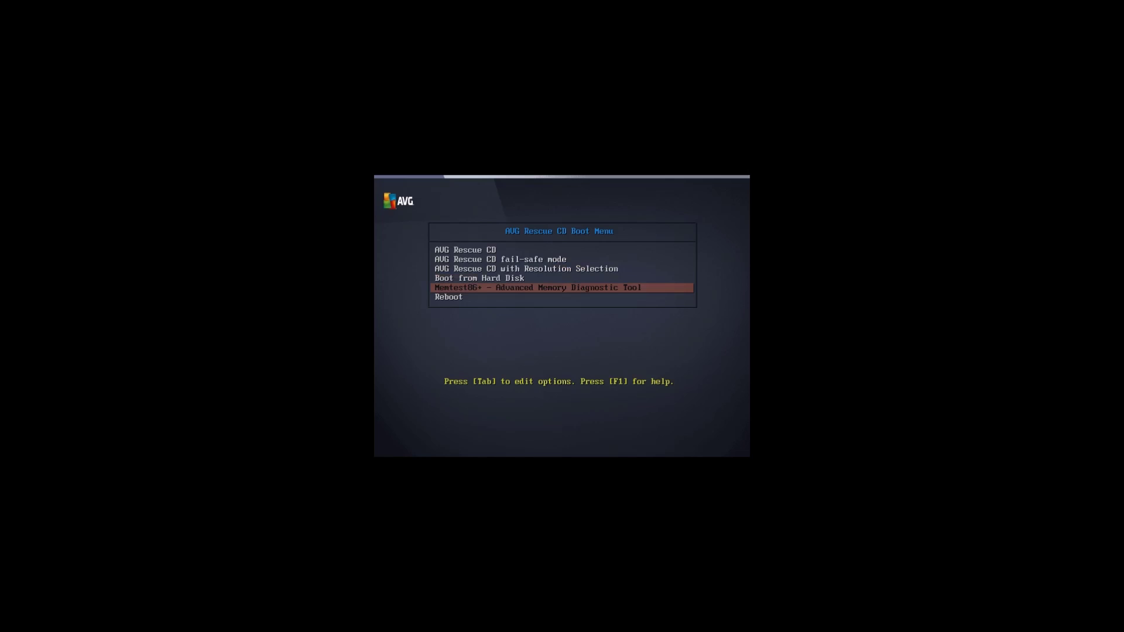
key("Up")
key("Up")
key("Up")
key("Up")
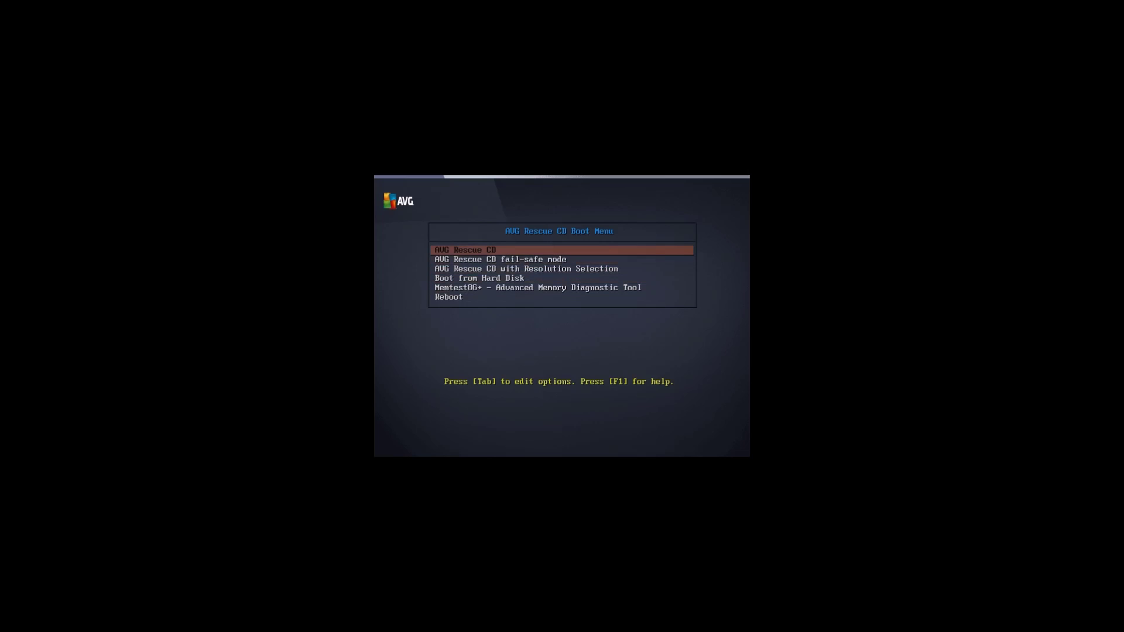
key("Down")
key("Down")
key("Down")
key("Down")
key("Up")
key("Up")
key("Up")
key("Up")
key("Down")
key("Down")
key("Down")
key("Down")
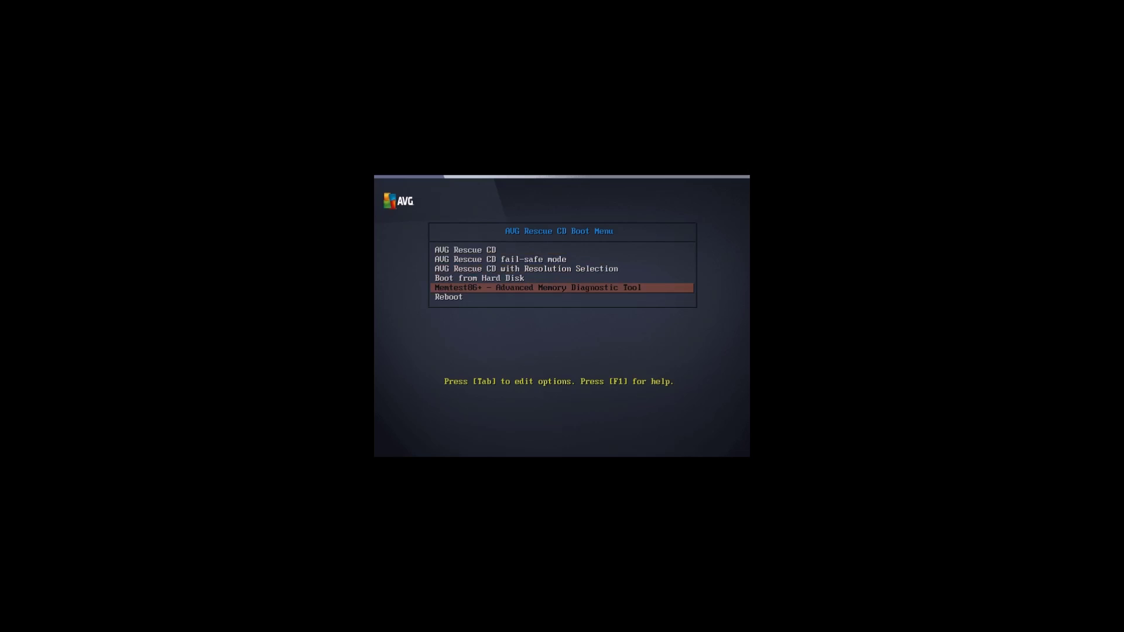
key("Up")
key("Up")
key("Up")
key("Up")
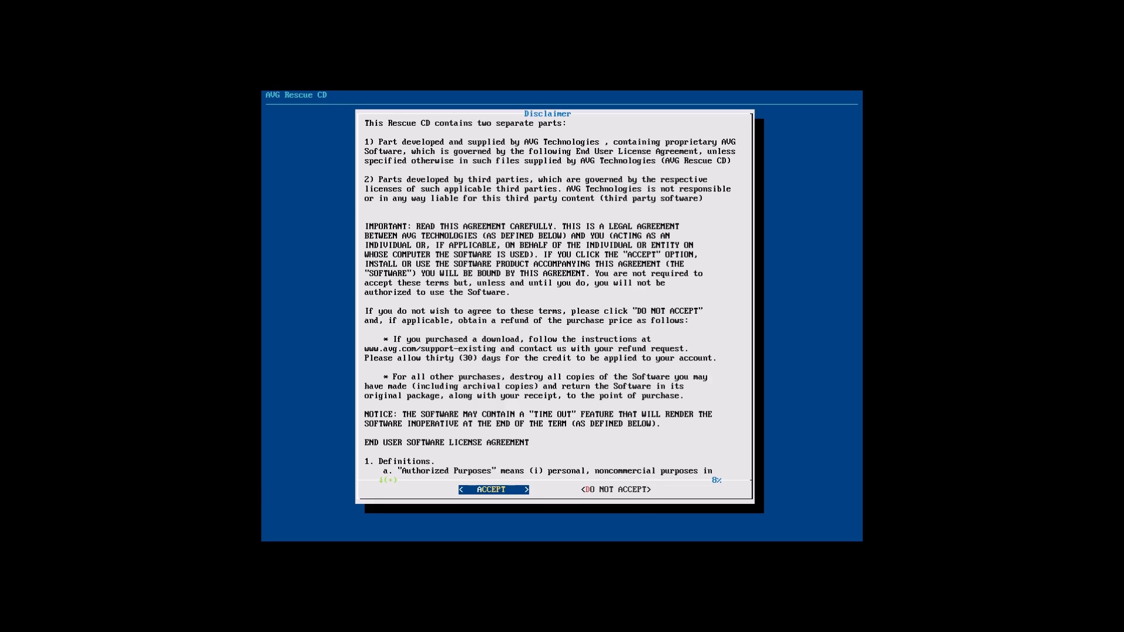
Select ACCEPT on the AVG Rescue CD disclaimer
key("Right")
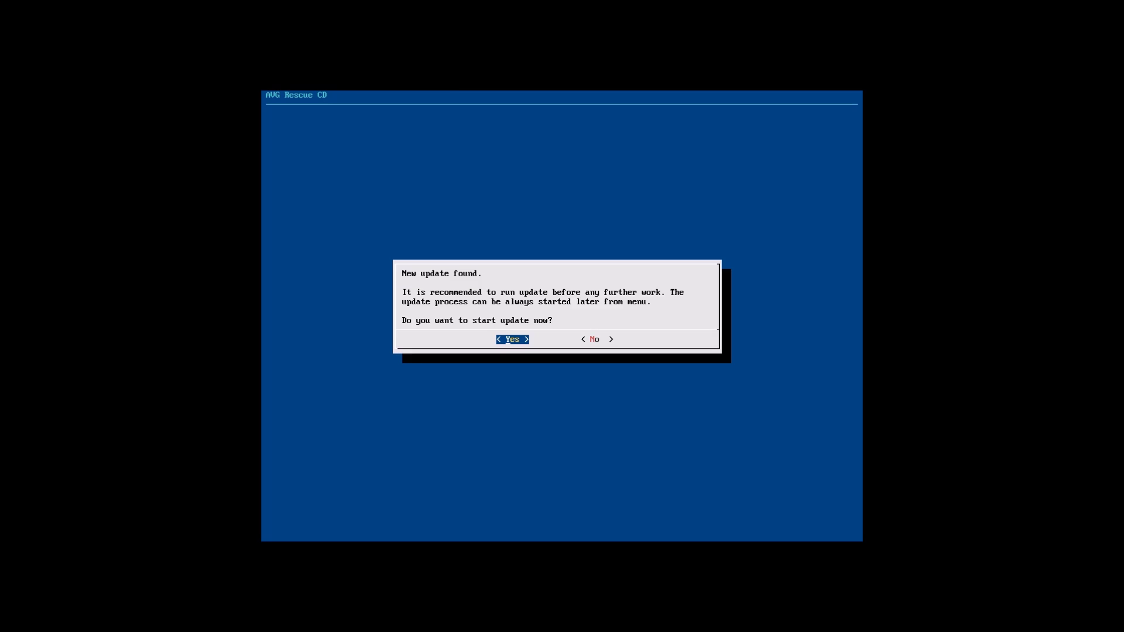
Answer Yes to 'New update found' and let the update run to 100%
key("Return")
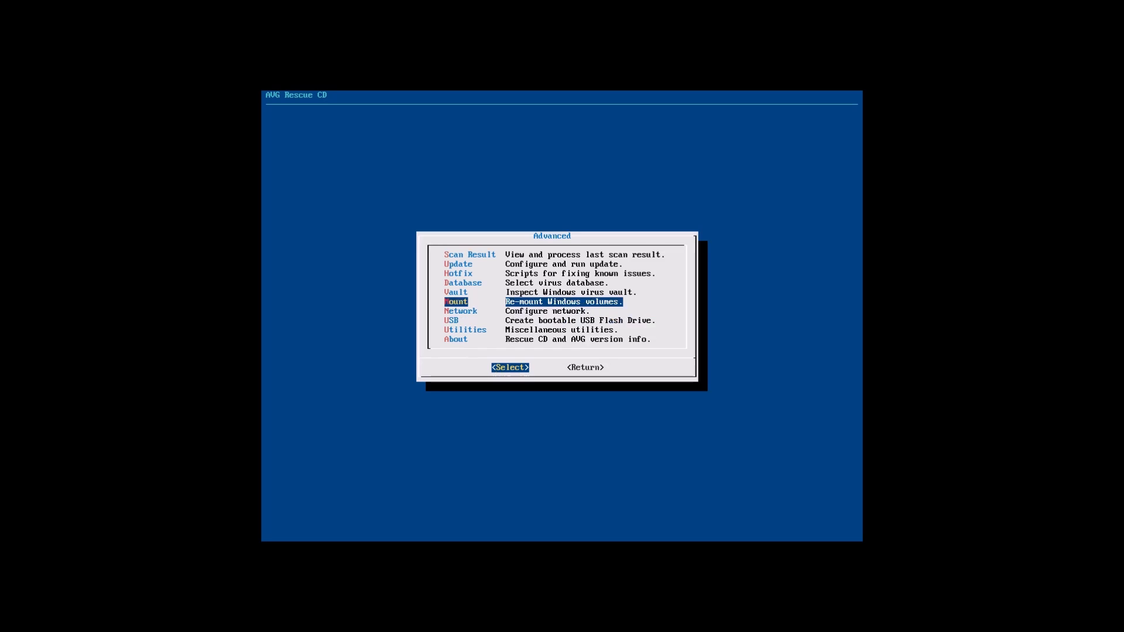
key("Up")
key("Up")
key("Up")
key("Up")
key("Up")
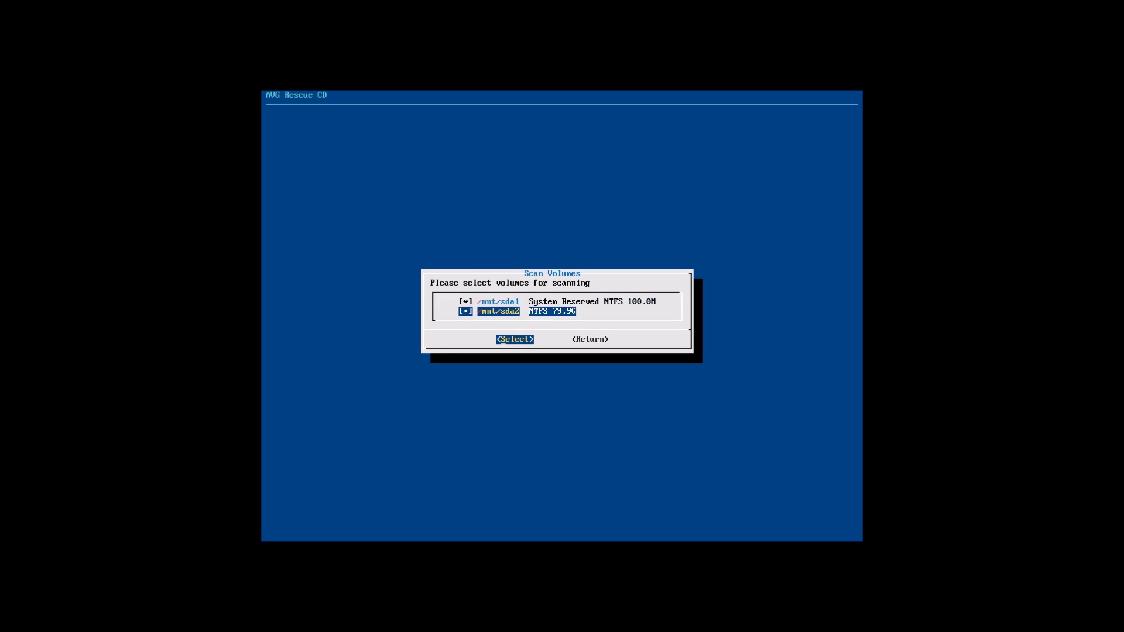
Keep both /mnt/sda1 and /mnt/sda2 checked and continue to the scan options
key("Up")
key("Down")
key("Return")
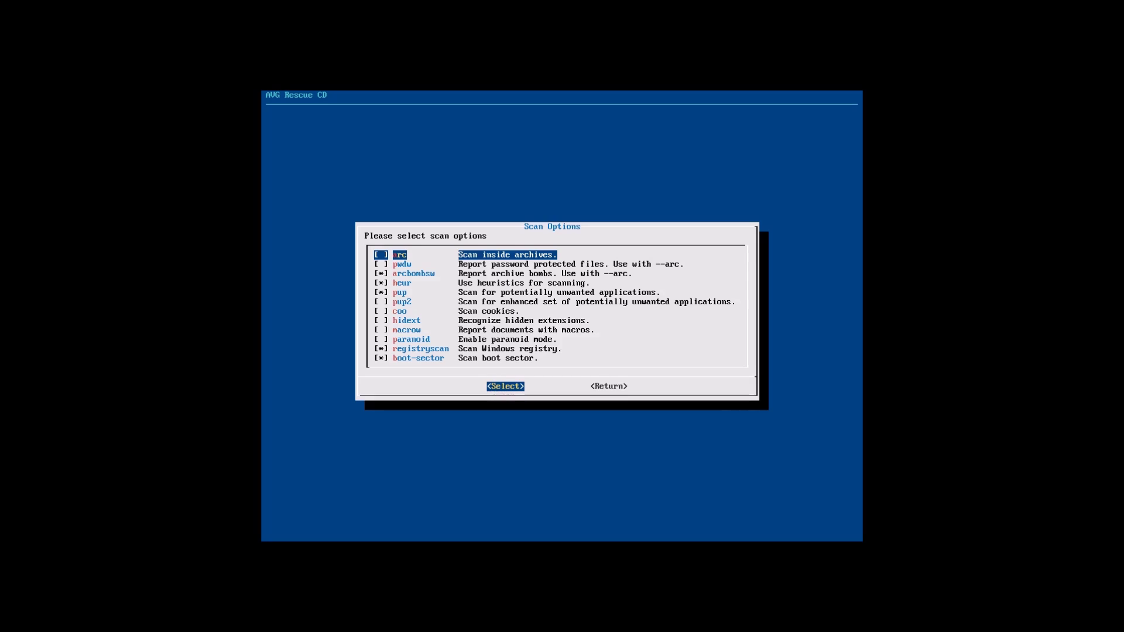
key("space")
key("Down")
key("Down")
key("Down")
key("Down")
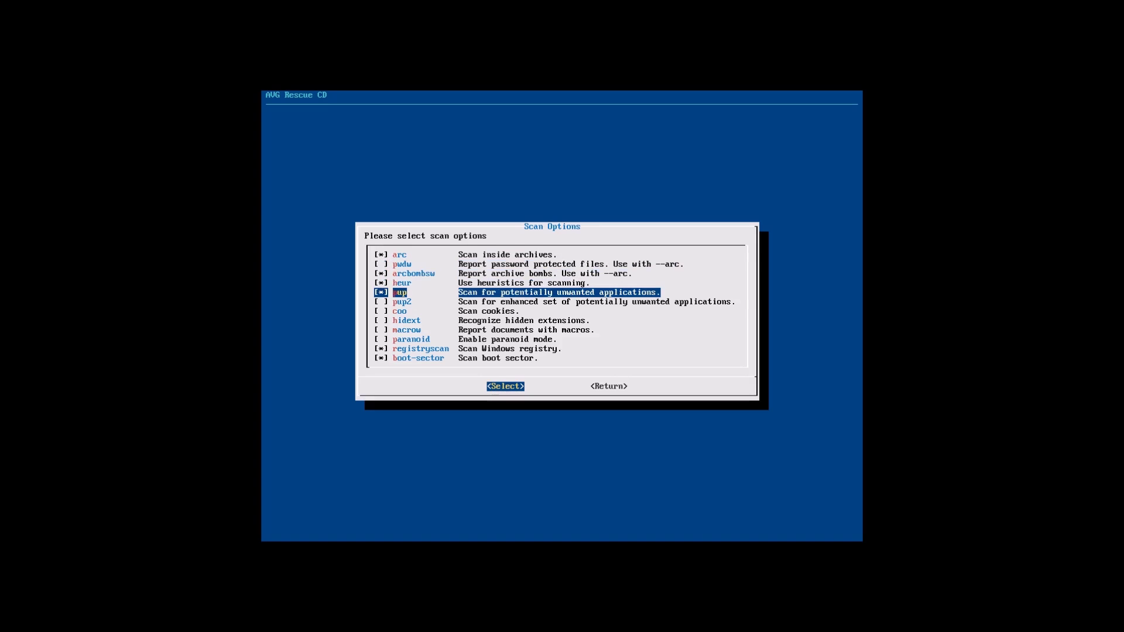
key("Down")
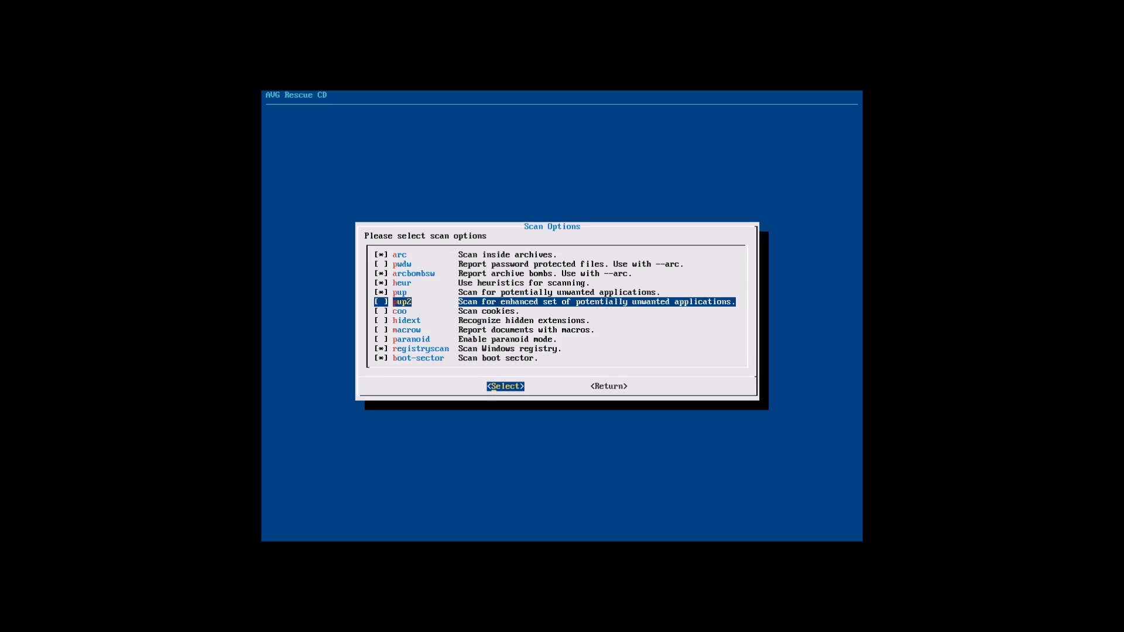
key("space")
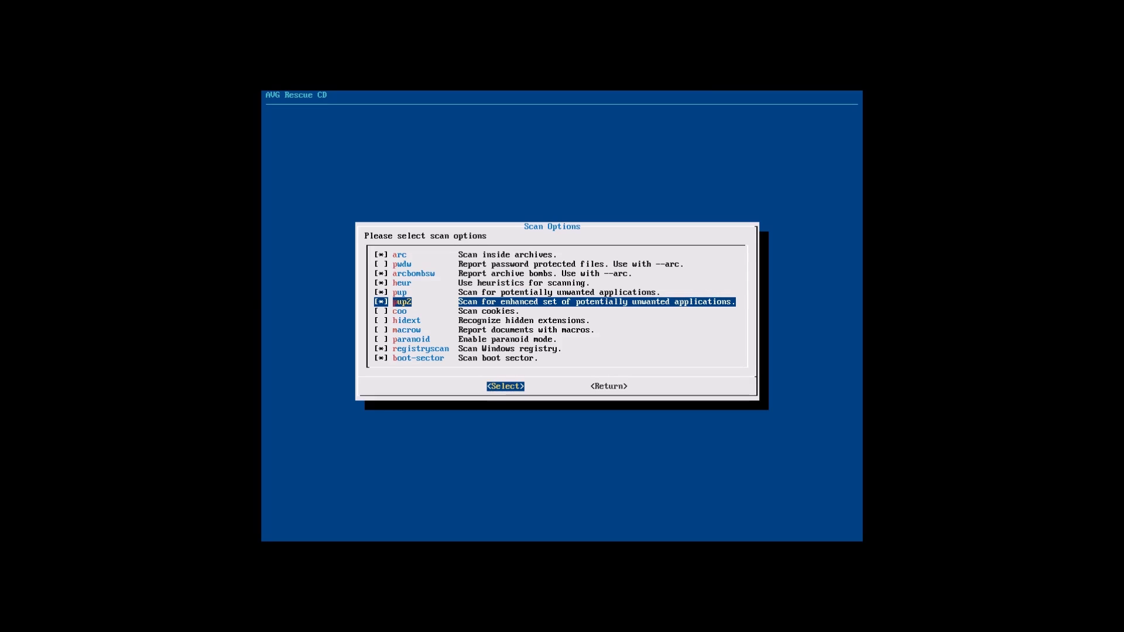
key("Down")
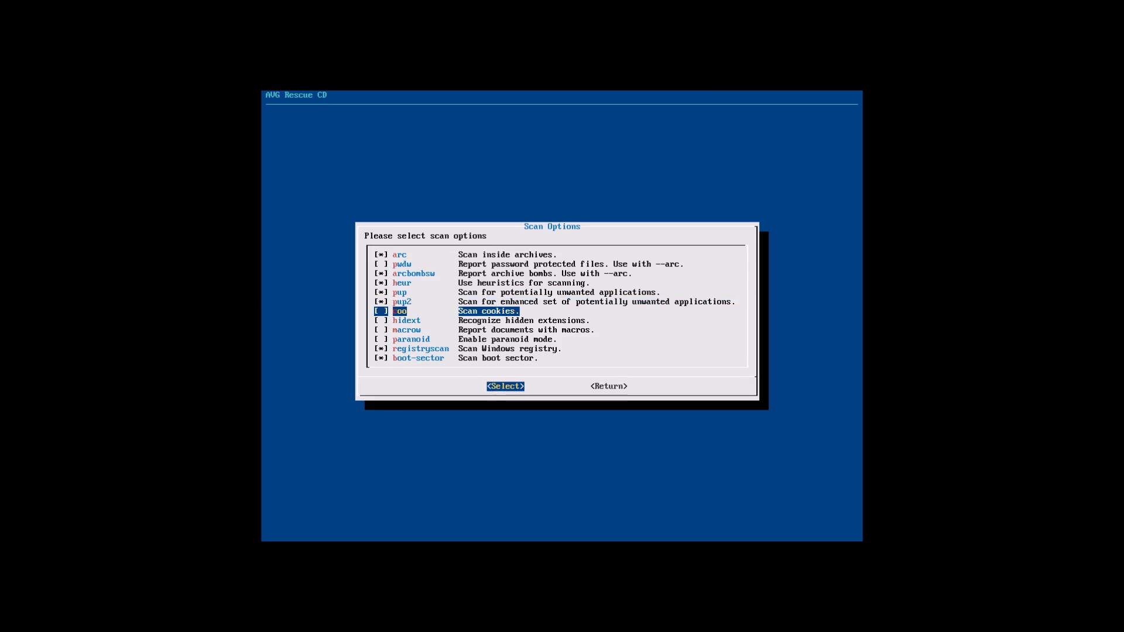
key("Down")
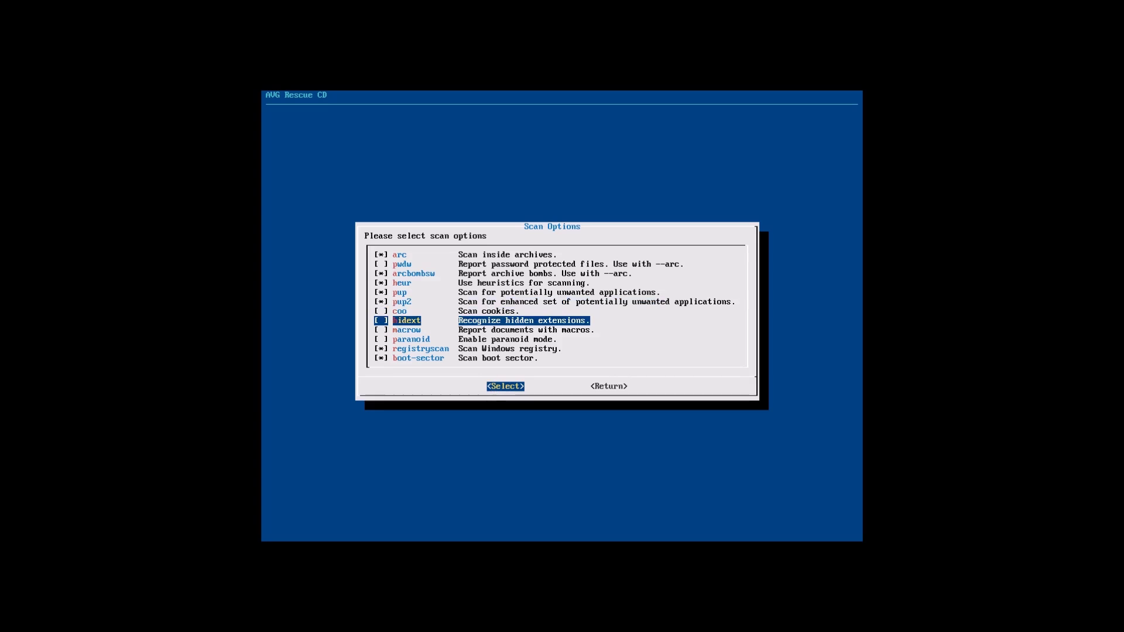
key("Down")
key("Down")
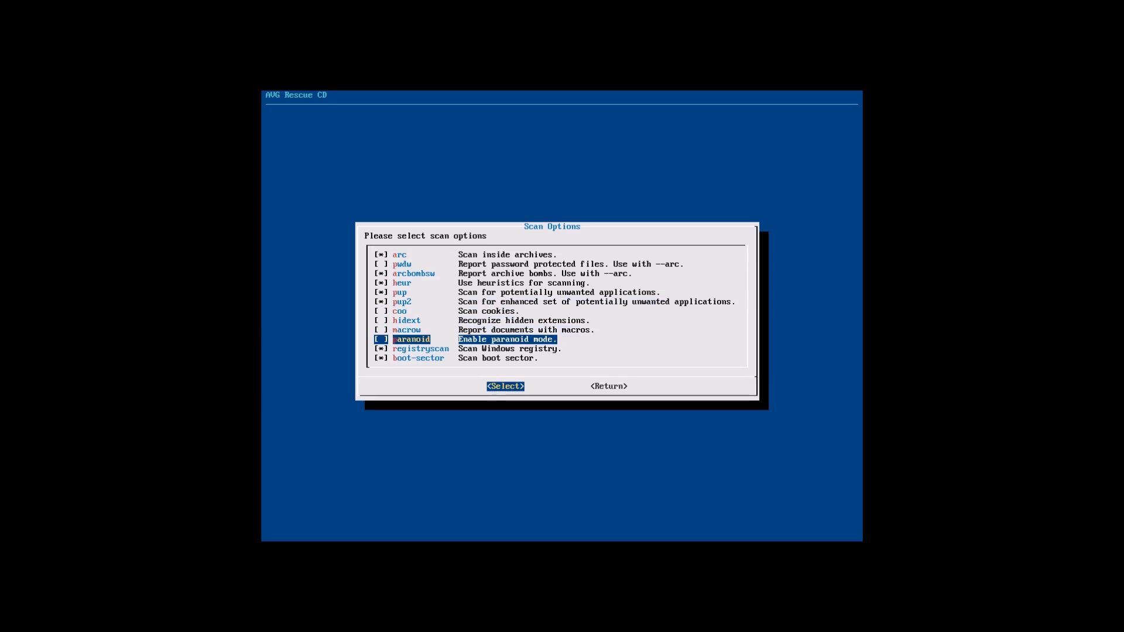
key("Down")
key("Down")
key("Up")
key("Up")
key("Up")
key("Up")
key("Up")
key("Up")
key("Up")
key("Up")
key("Up")
key("Up")
key("Up")
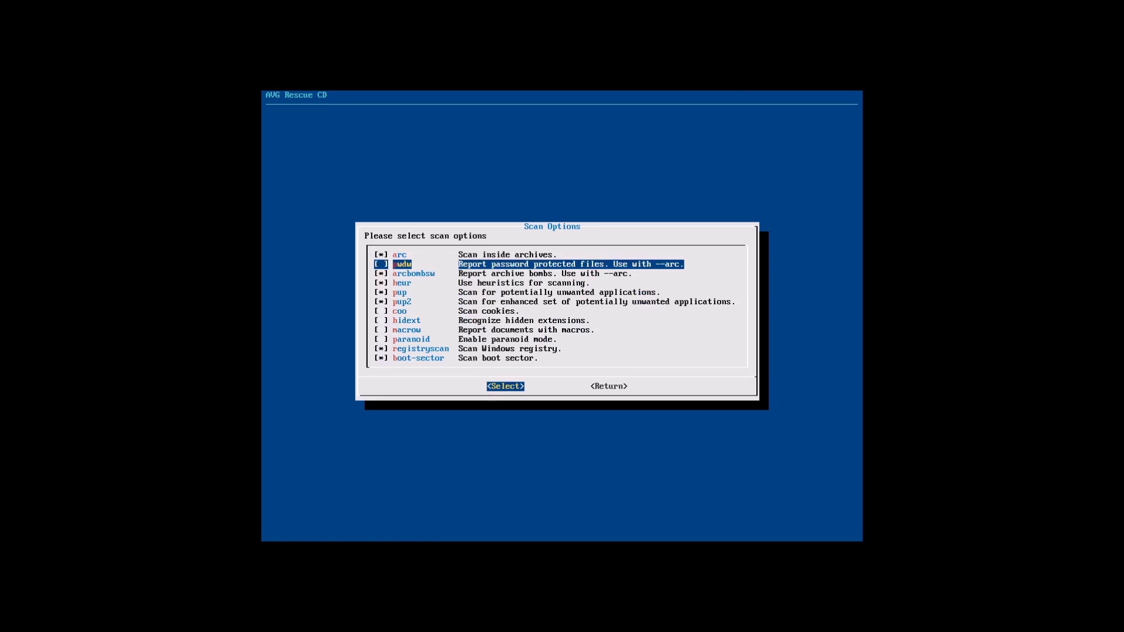
key("Down")
key("Down")
key("Down")
key("Down")
key("Down")
key("Down")
key("Down")
key("Down")
key("Down")
key("Down")
key("Down")
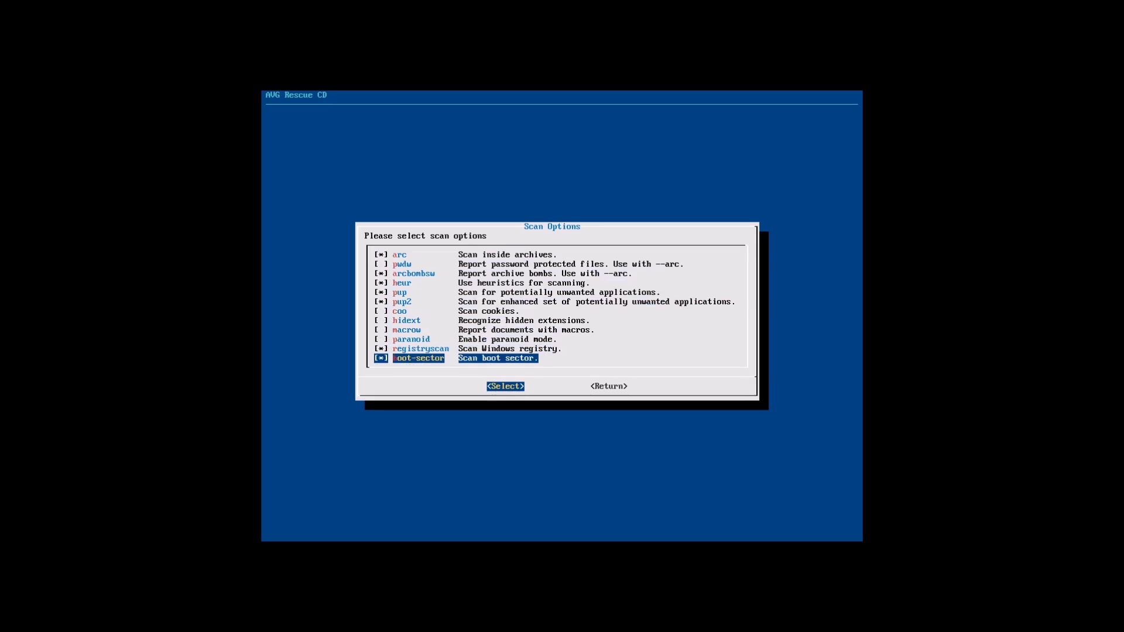
key("Return")
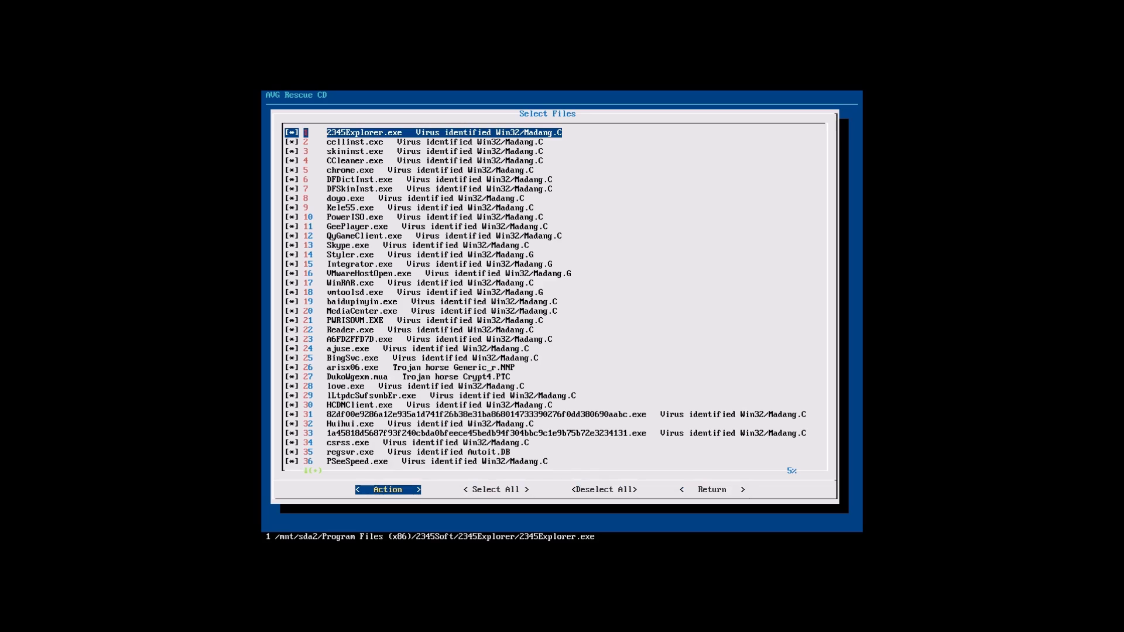
key("Down")
key("Down")
key("Down")
key("Down")
key("Down")
key("Down")
key("Down")
key("Down")
key("Down")
key("Down")
key("Down")
key("Down")
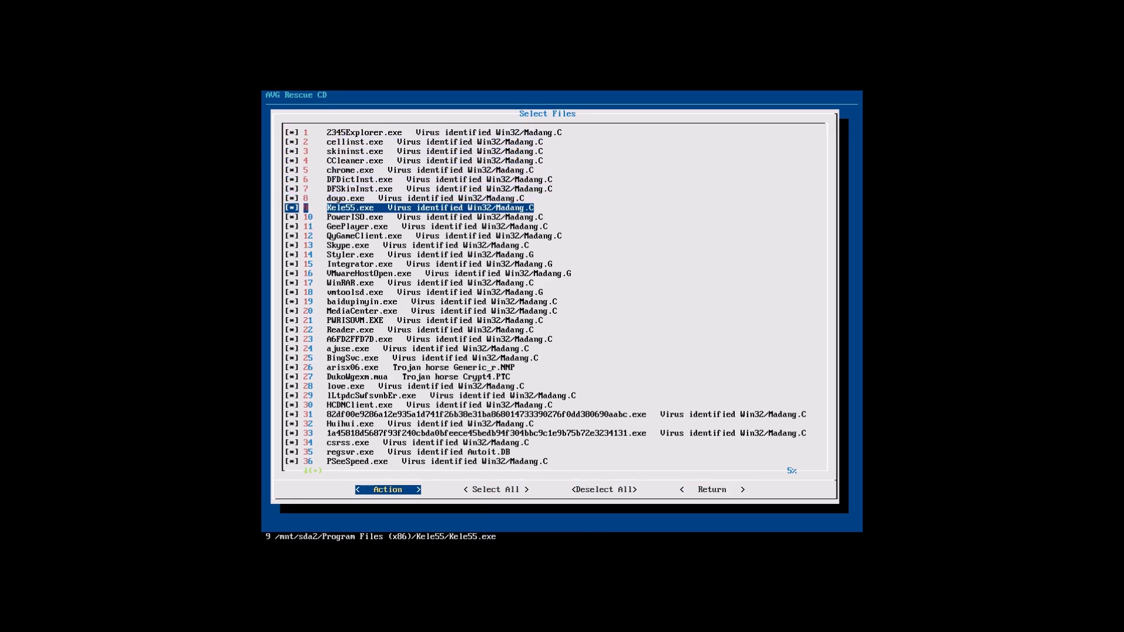
key("Down")
key("Down")
key("Down")
key("Down")
key("Down")
key("Down")
key("Down")
key("Down")
key("Down")
key("Down")
key("Down")
key("Down")
key("Down")
key("Down")
key("Down")
key("Down")
key("Down")
key("Down")
key("Down")
key("Down")
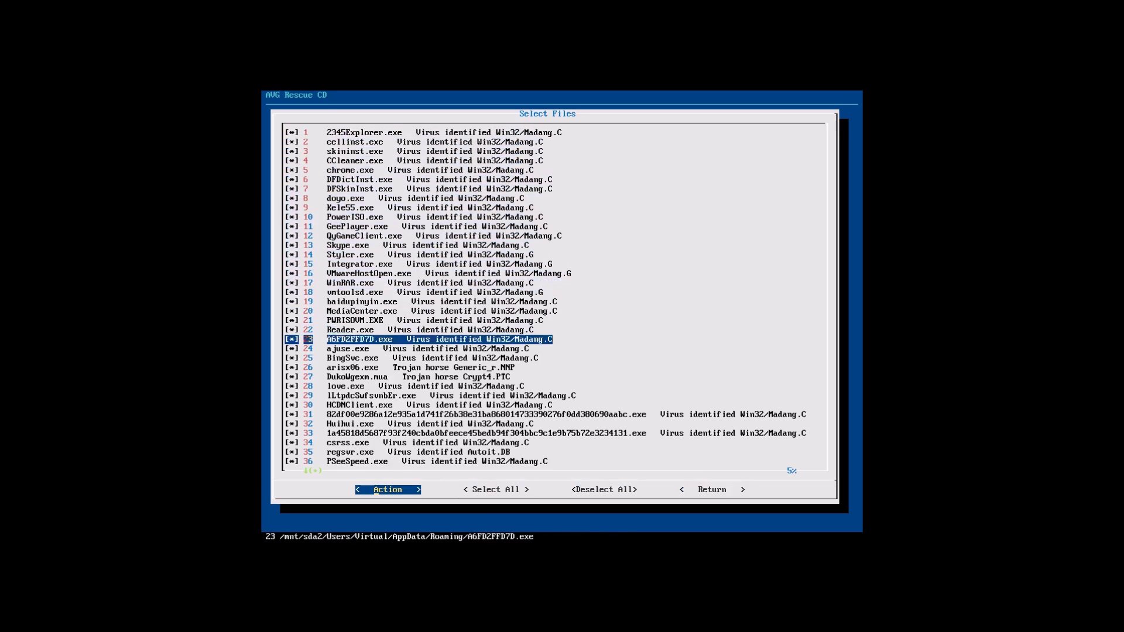
key("Down")
key("Down")
key("Down")
key("Down")
key("Down")
key("Down")
key("Down")
key("Down")
key("Down")
key("Down")
key("Down")
key("Down")
key("Down")
key("Down")
key("Down")
key("Down")
key("Down")
key("Down")
key("Down")
key("Down")
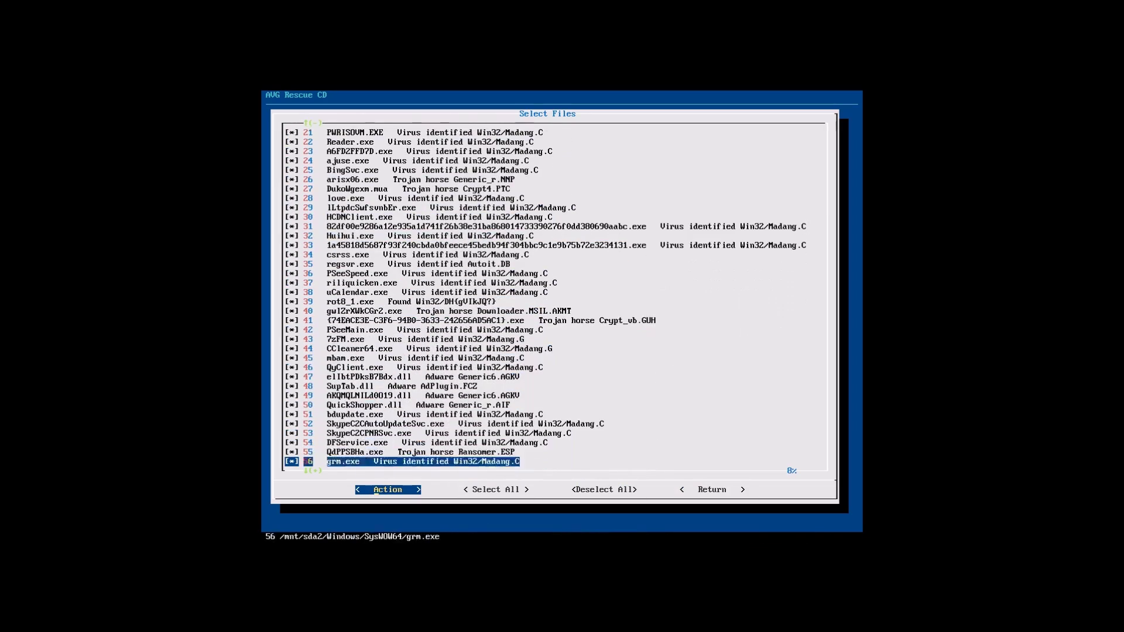
key("Down")
key("Down")
key("Down")
key("Down")
key("Down")
key("Down")
key("Down")
key("Down")
key("Down")
key("Down")
key("Down")
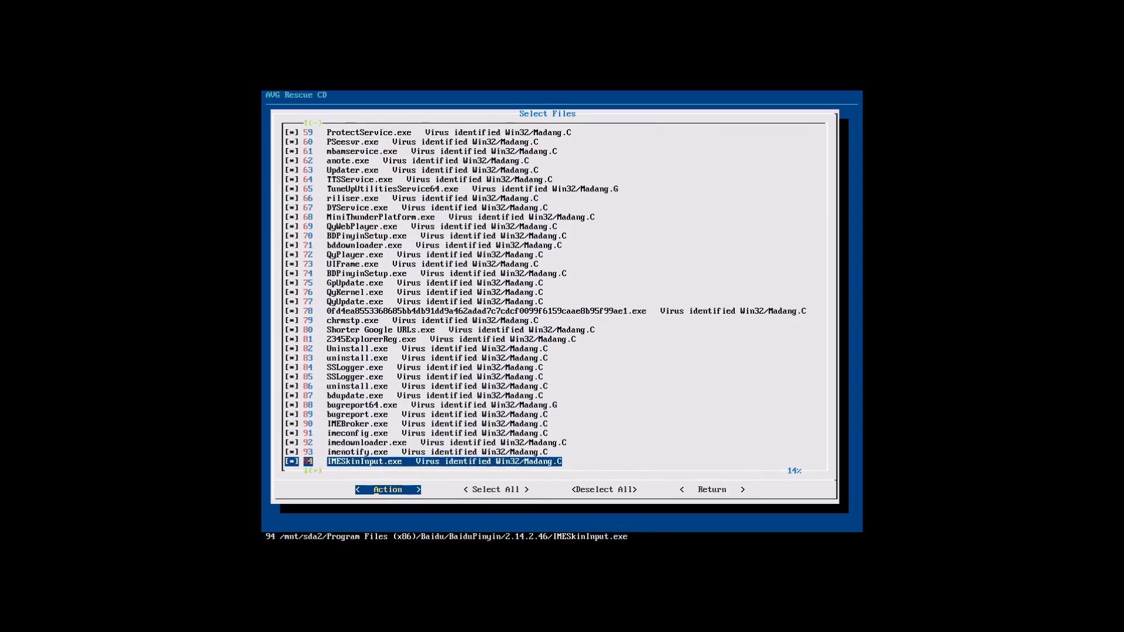
key("Up")
key("Up")
key("Up")
key("Up")
key("Up")
key("Up")
key("Up")
key("Up")
key("Up")
key("Up")
key("Up")
key("Up")
key("Up")
key("Up")
key("Up")
key("Up")
key("Up")
key("Up")
key("Up")
key("Up")
key("Up")
key("Up")
key("Up")
key("Up")
key("Up")
key("Up")
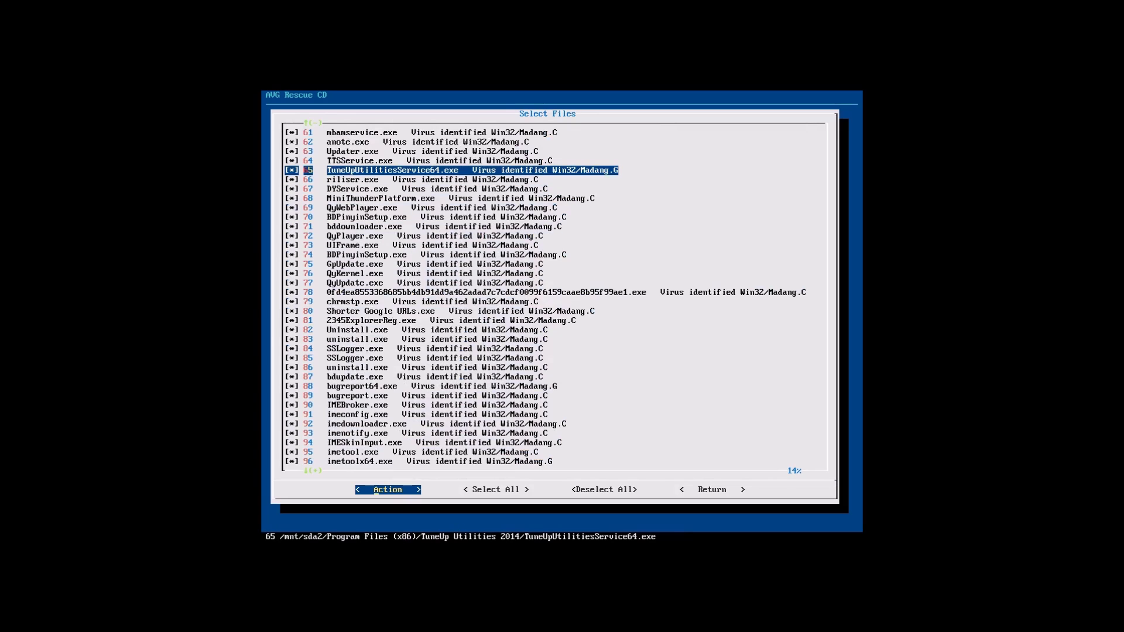
key("Down")
key("Down")
key("Down")
key("Down")
key("Down")
key("Down")
key("Down")
key("Down")
key("Down")
key("Down")
key("Down")
key("Down")
key("Down")
key("Down")
key("Down")
key("Down")
key("Down")
key("Down")
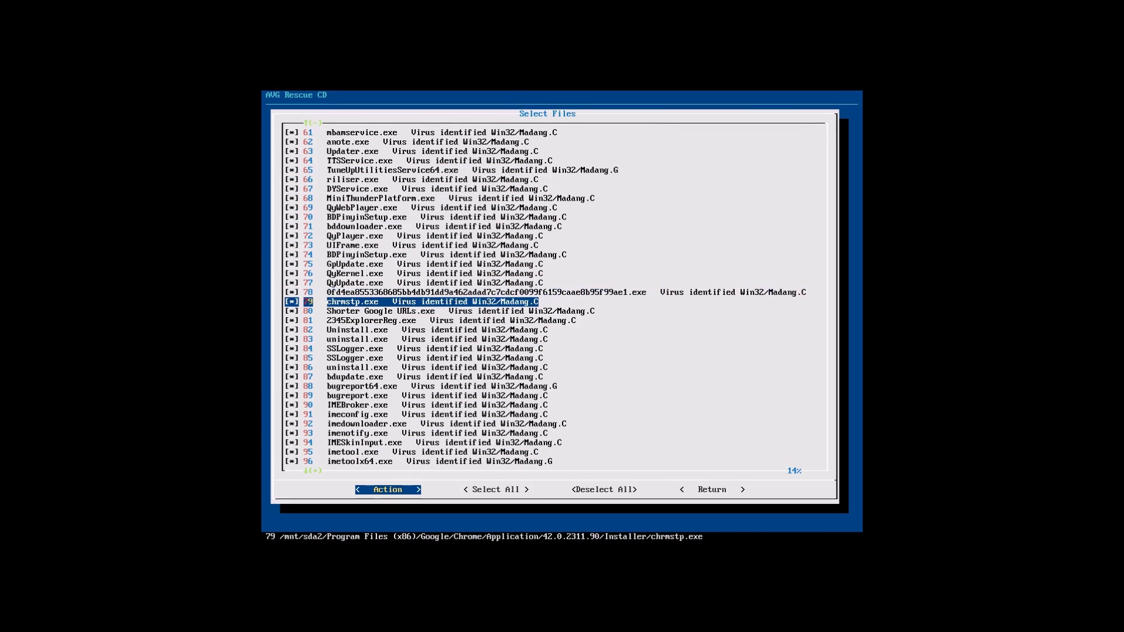
key("Down")
key("Down")
key("Down")
key("Down")
key("Down")
key("Down")
key("Down")
key("Down")
key("Down")
key("Down")
key("Down")
key("Down")
key("Down")
key("Down")
key("Down")
key("Down")
key("Down")
key("Down")
key("Down")
key("Down")
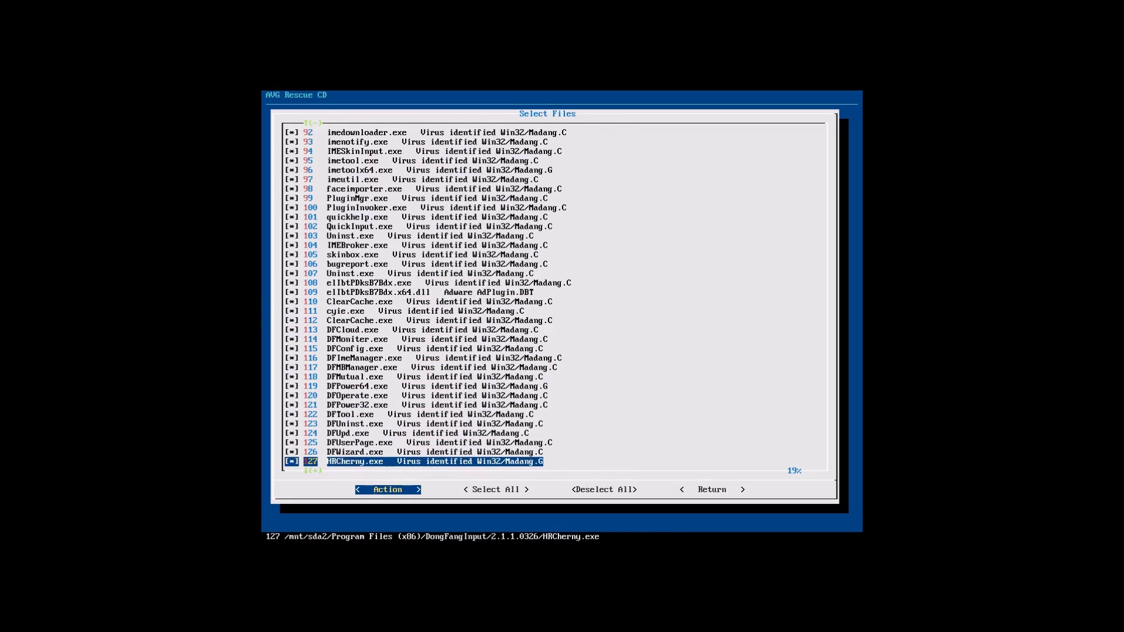
key("Down")
key("Down")
key("Down")
key("Down")
key("Down")
key("Down")
key("Down")
key("Down")
key("Down")
key("Down")
key("Down")
key("Down")
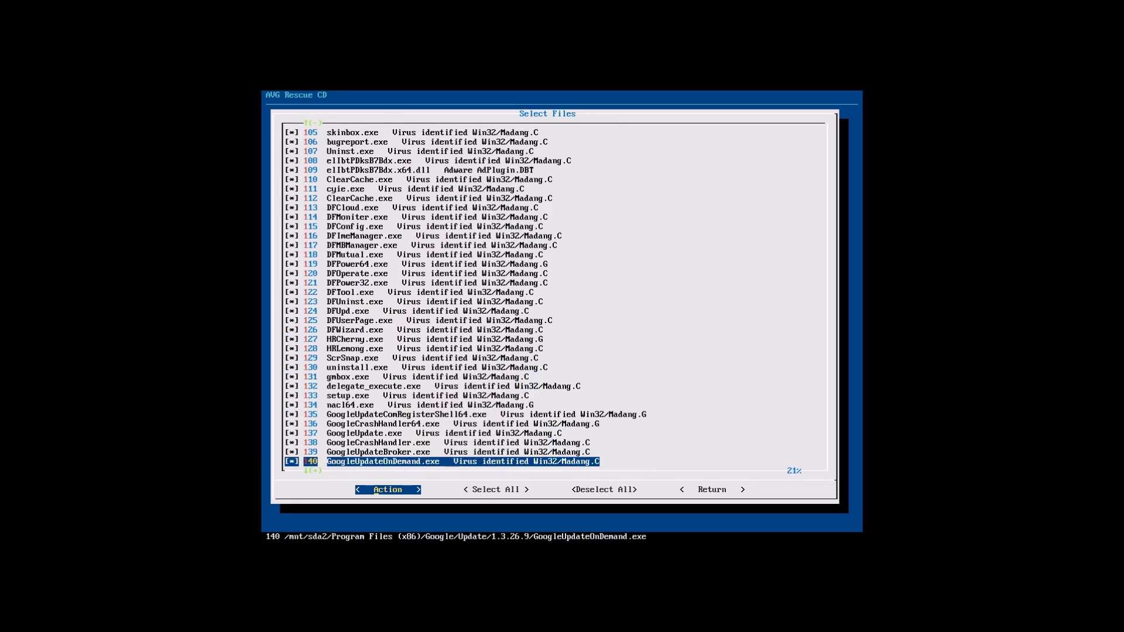
key("Up")
key("Up")
key("Up")
key("Up")
key("Up")
key("Up")
key("Up")
key("Up")
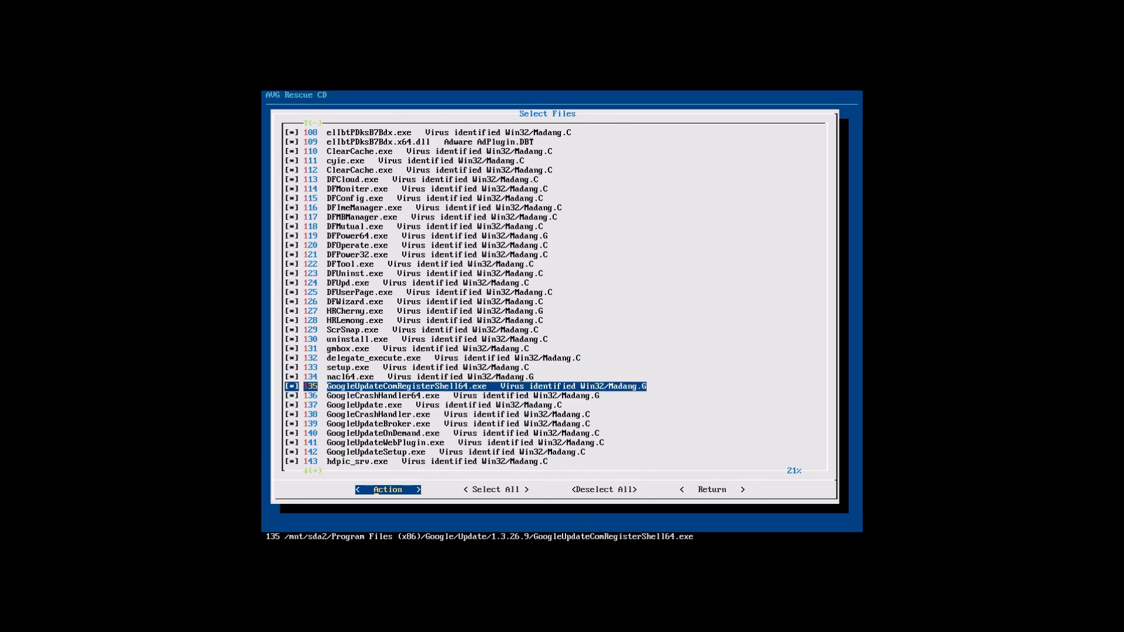
key("Up")
key("Up")
key("Up")
key("Down")
key("Down")
key("Down")
key("Down")
key("Down")
key("Down")
key("Down")
key("Down")
key("Down")
key("Down")
key("Down")
key("Down")
key("Down")
key("Down")
key("Down")
key("Down")
key("Down")
key("Down")
key("Down")
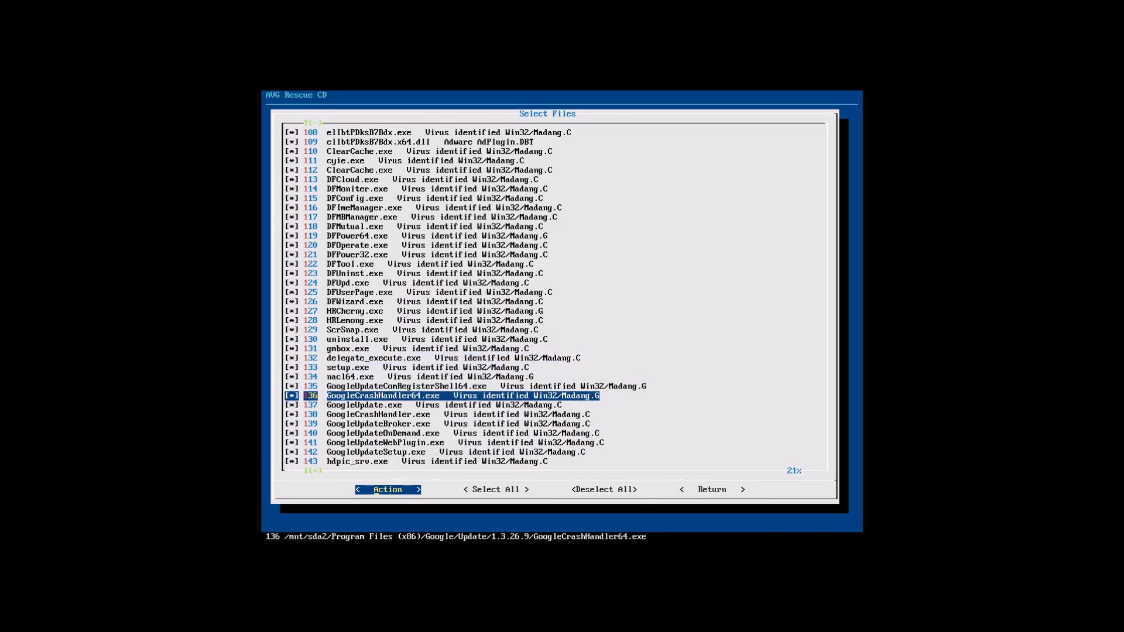
key("Down")
key("Down")
key("Down")
key("Down")
key("Down")
key("Down")
key("Down")
key("Down")
key("Down")
key("Down")
key("Down")
key("Down")
key("Down")
key("Down")
key("Down")
key("Down")
key("Down")
key("Down")
key("Down")
key("Down")
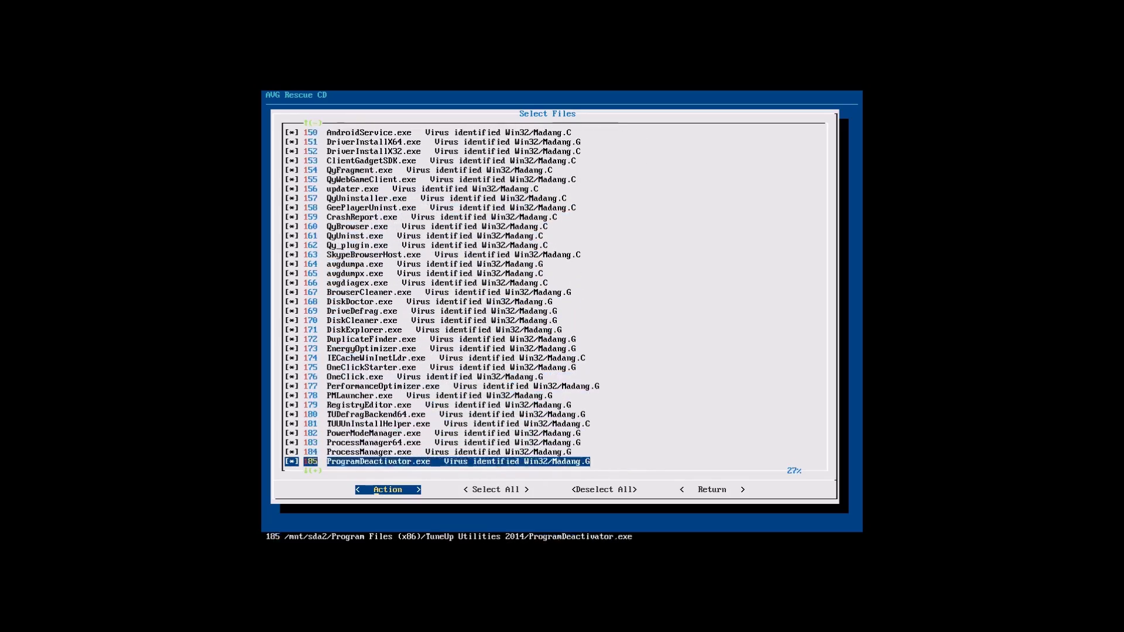
key("Down")
key("Down")
key("Down")
key("Down")
key("Down")
key("Down")
key("Down")
key("Down")
key("Down")
key("Down")
key("Down")
key("Down")
key("Down")
key("Down")
key("Down")
key("Down")
key("Down")
key("Down")
key("Down")
key("Down")
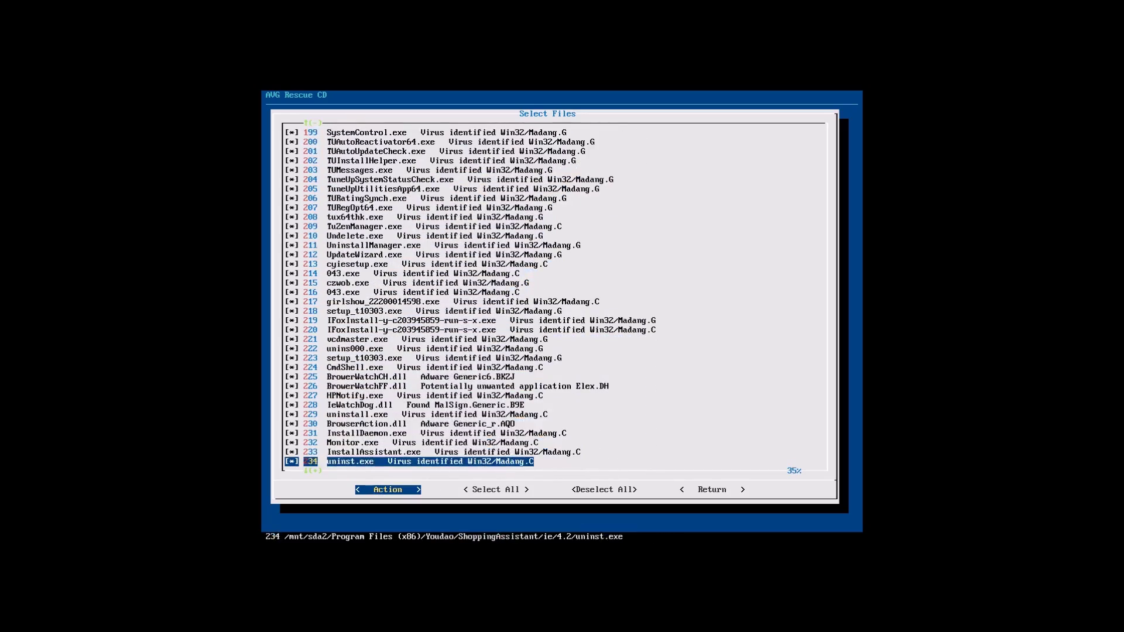
key("Down")
key("Down")
key("Down")
key("Down")
key("Down")
key("Down")
key("Down")
key("Down")
key("Down")
key("Down")
key("Down")
key("Down")
key("Down")
key("Down")
key("Down")
key("Down")
key("Down")
key("Down")
key("Down")
key("Down")
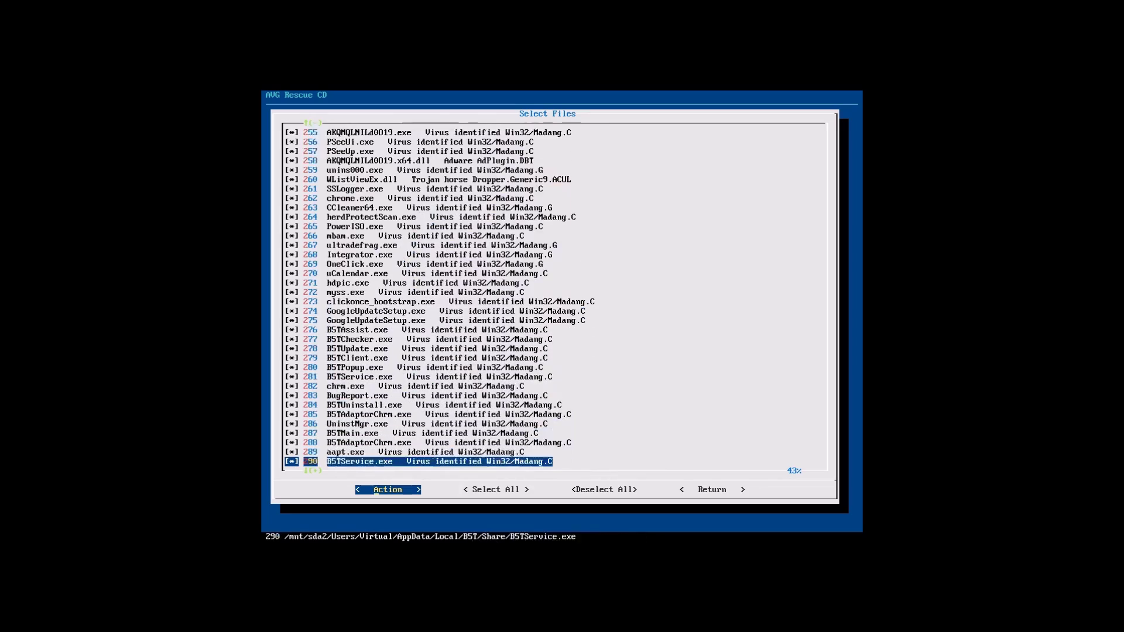
key("Down")
key("Down")
key("Down")
key("Down")
key("Down")
key("Down")
key("Down")
key("Down")
key("Down")
key("Down")
key("Down")
key("Down")
key("Down")
key("Down")
key("Down")
key("Down")
key("Down")
key("Down")
key("Down")
key("Down")
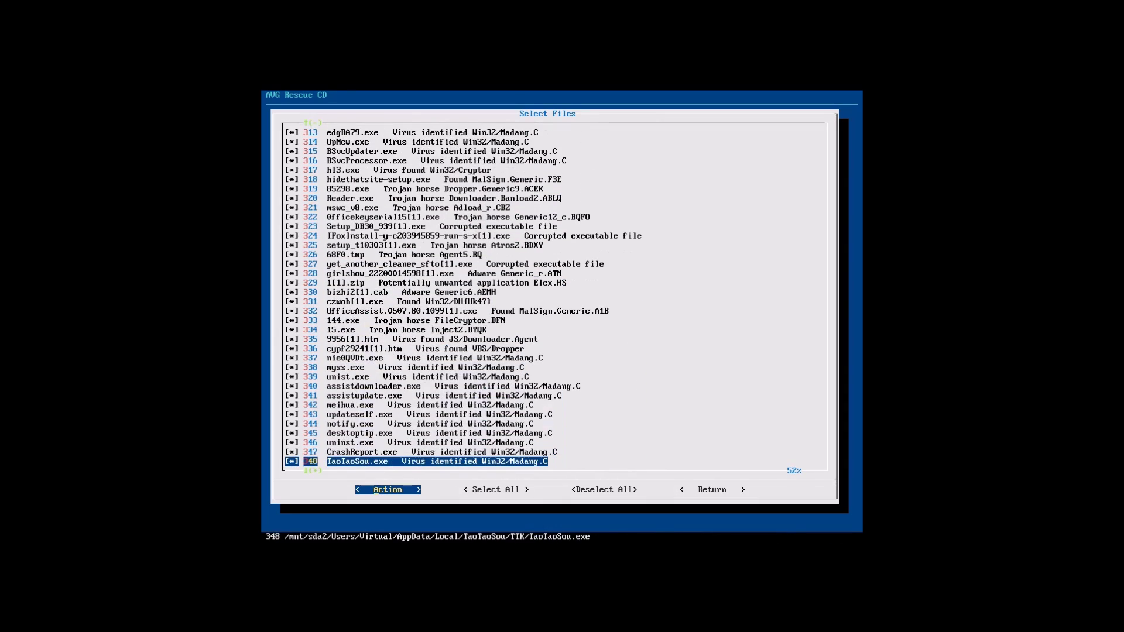
key("Up")
key("Up")
key("Up")
key("Up")
key("Up")
key("Up")
key("Up")
key("Up")
key("Up")
key("Up")
key("Up")
key("Up")
key("Up")
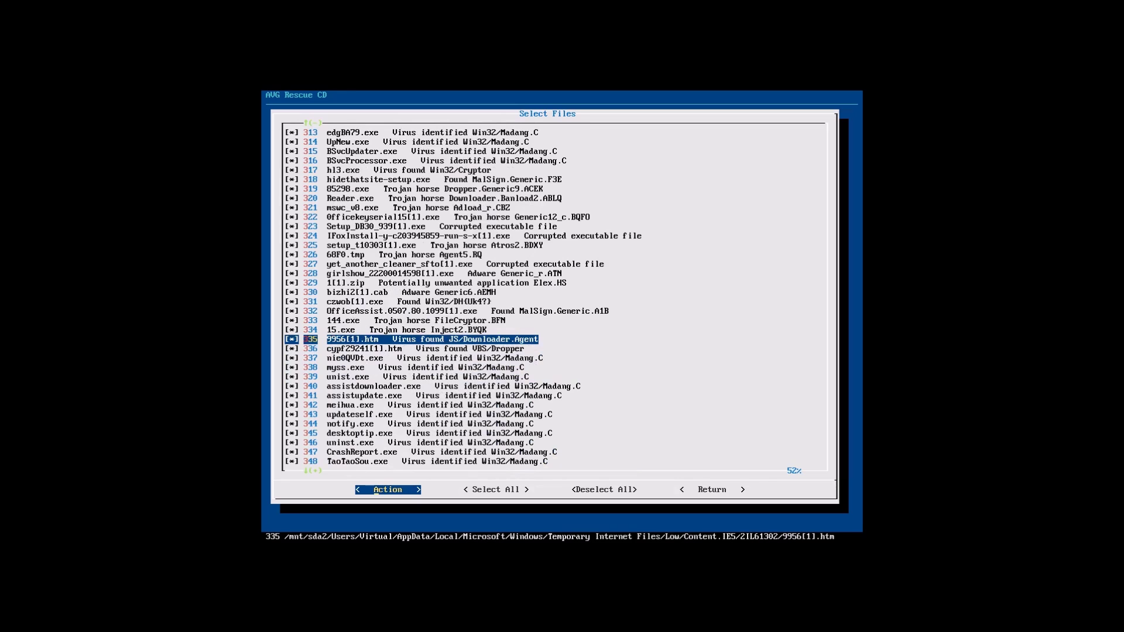
key("Up")
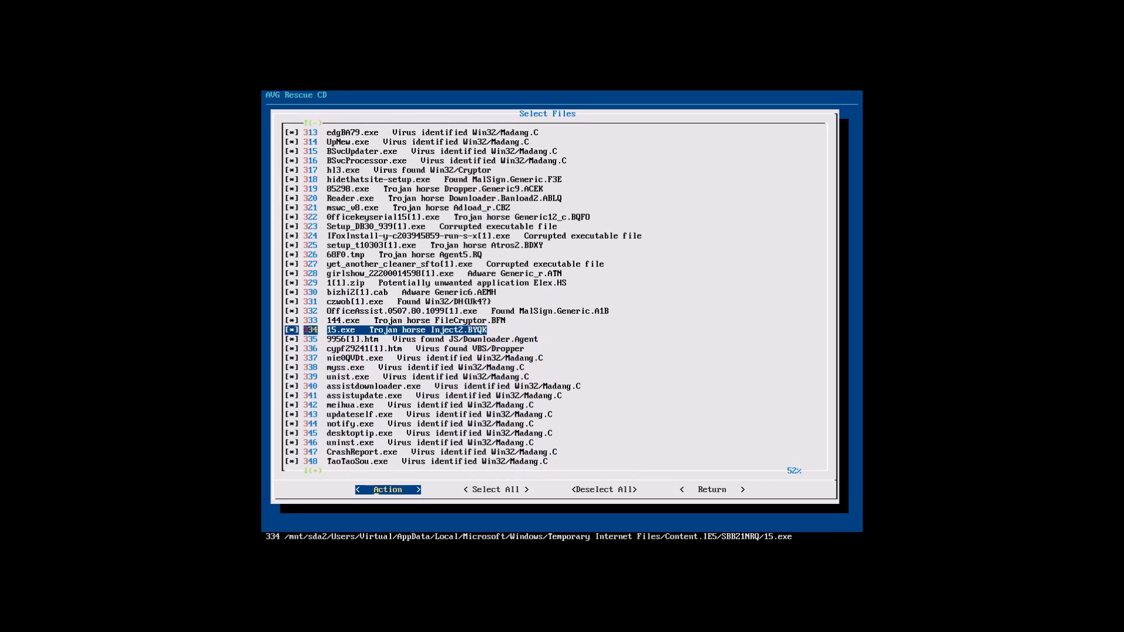
key("Up")
key("Up")
key("Up")
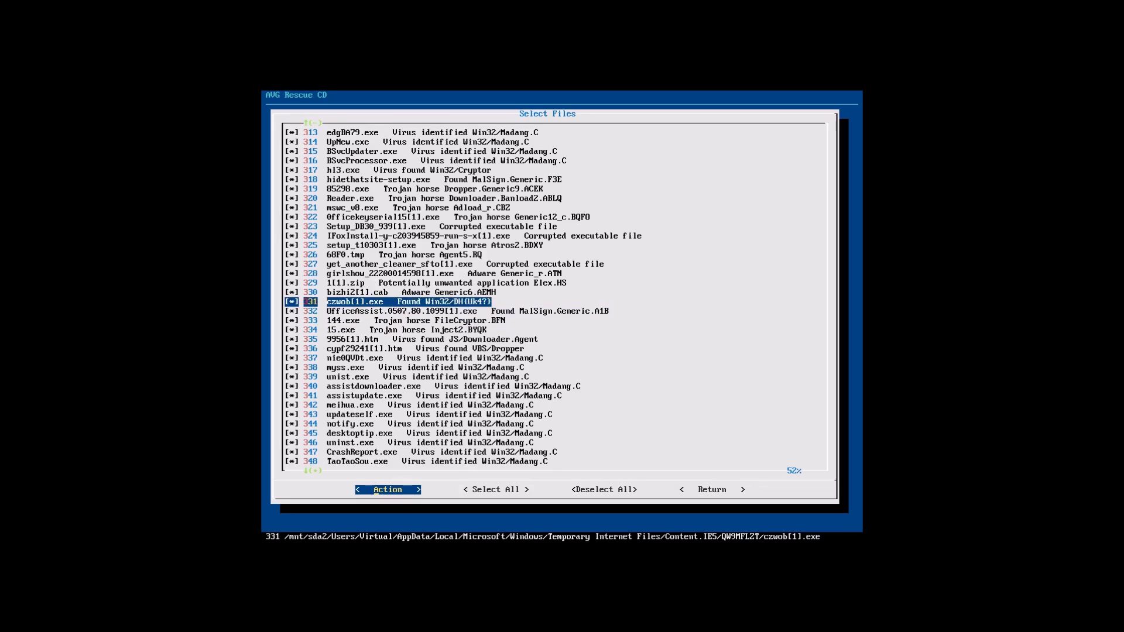
key("Up")
key("Up")
key("Up")
key("Up")
key("Up")
key("Up")
key("Up")
key("Up")
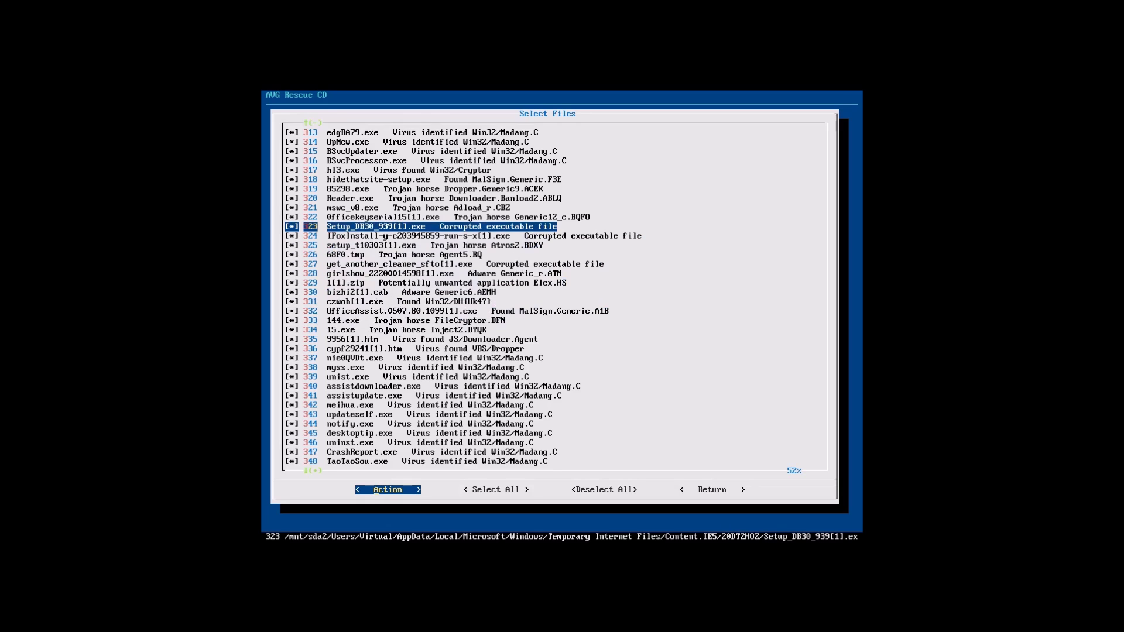
key("Right")
key("Left")
Select all 666 detected files
key("Right")
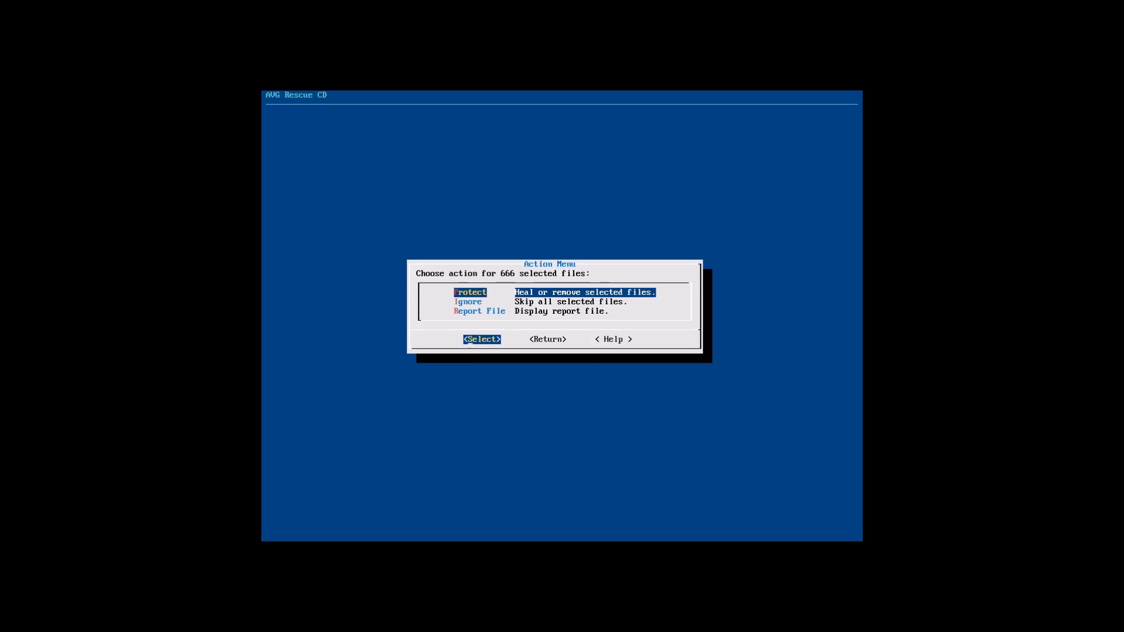
key("Down")
key("Down")
key("Left")
key("Right")
Heal or remove the infected files, then continue and reboot to the AVG Rescue CD Boot Menu
key("Return")
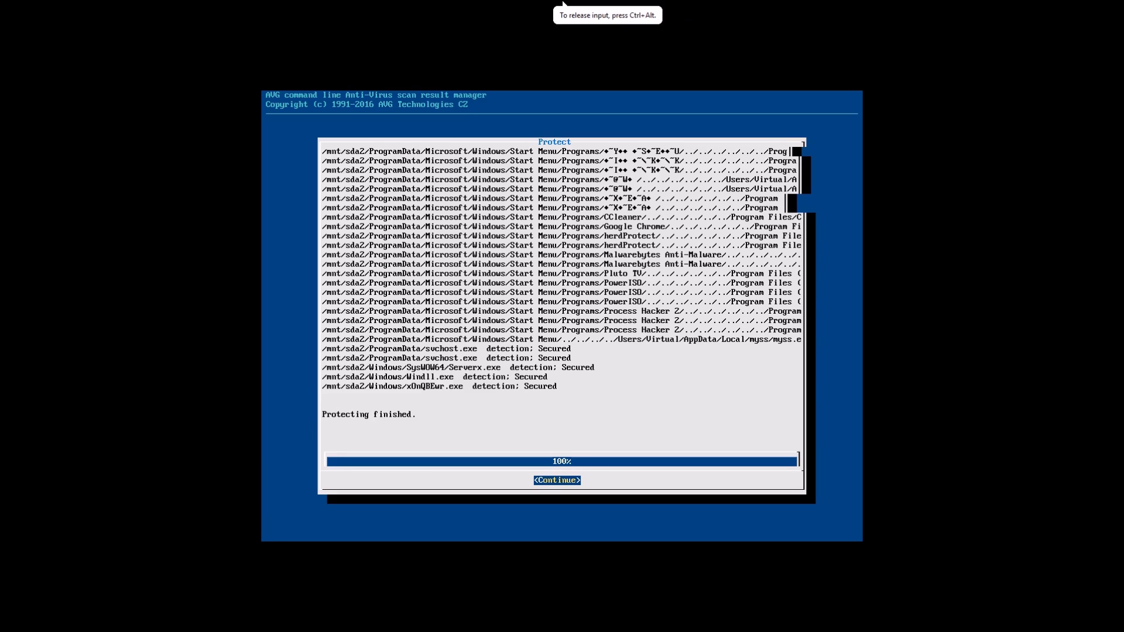
key("Return")
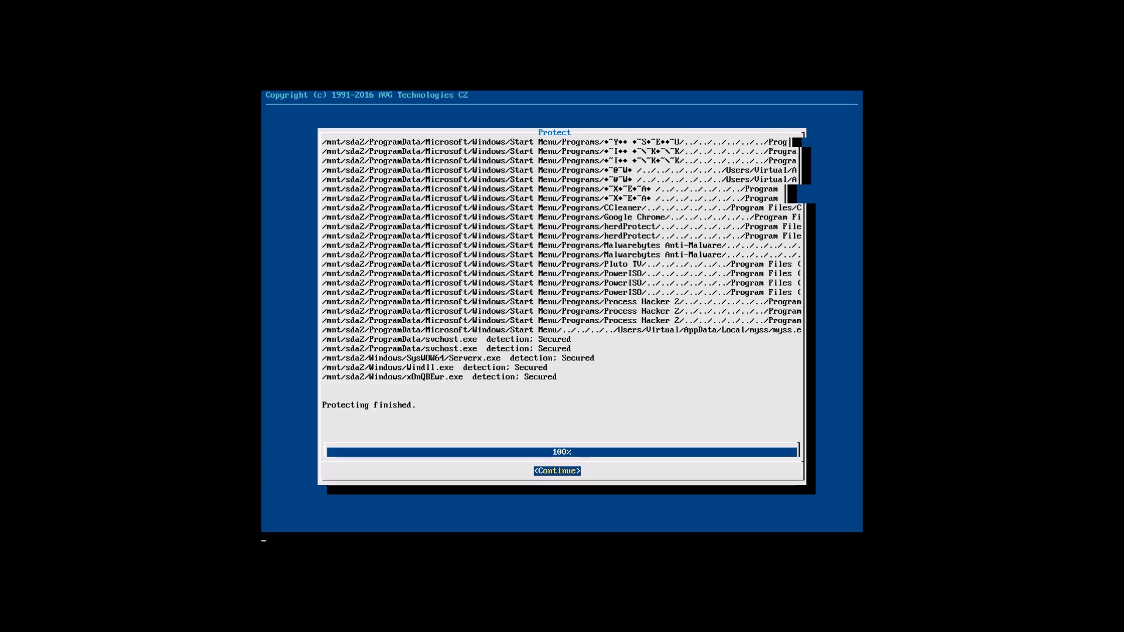
key("Return")
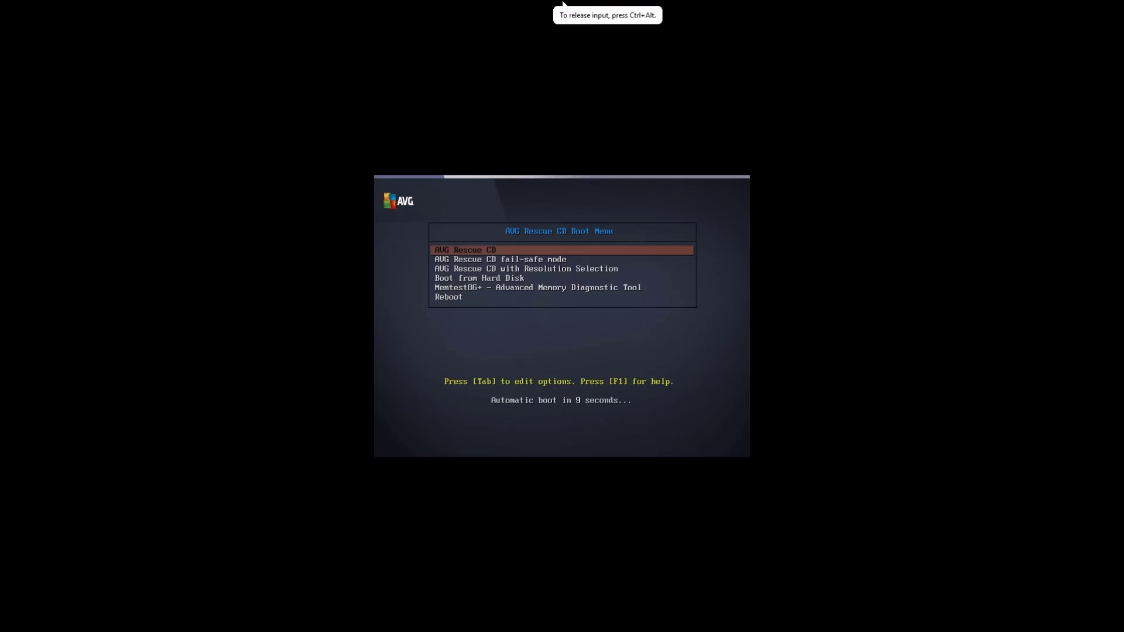
Switch the VM's CD/DVD (SATA) drive from the ISO image to the physical drive
key("ctrl+alt")
mouse_move(276, 2)
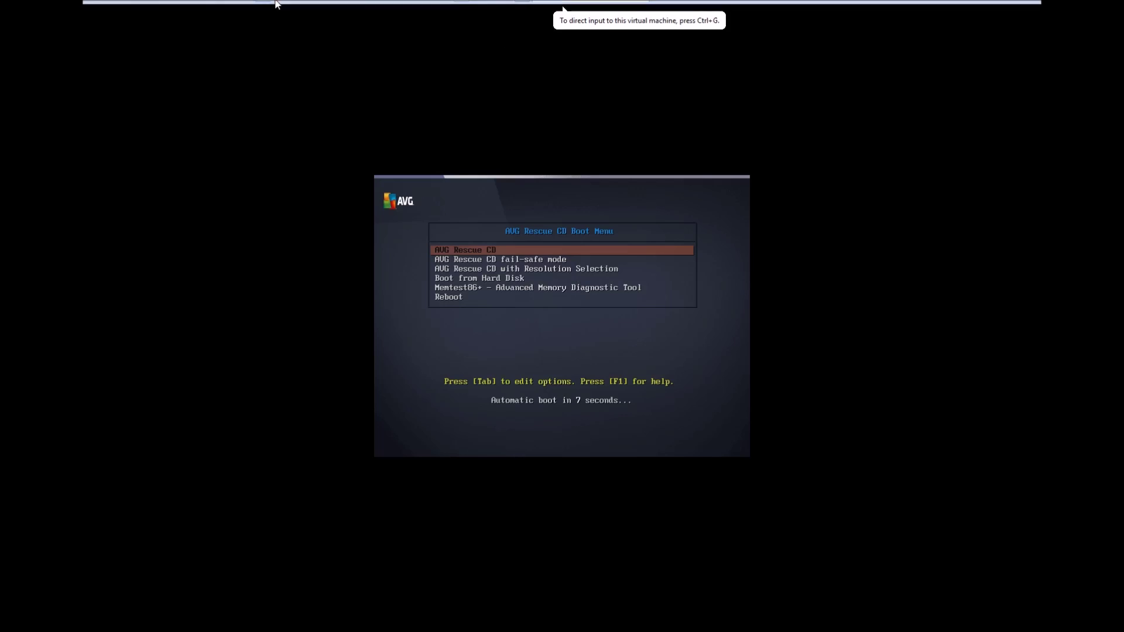
left_click(190, 7)
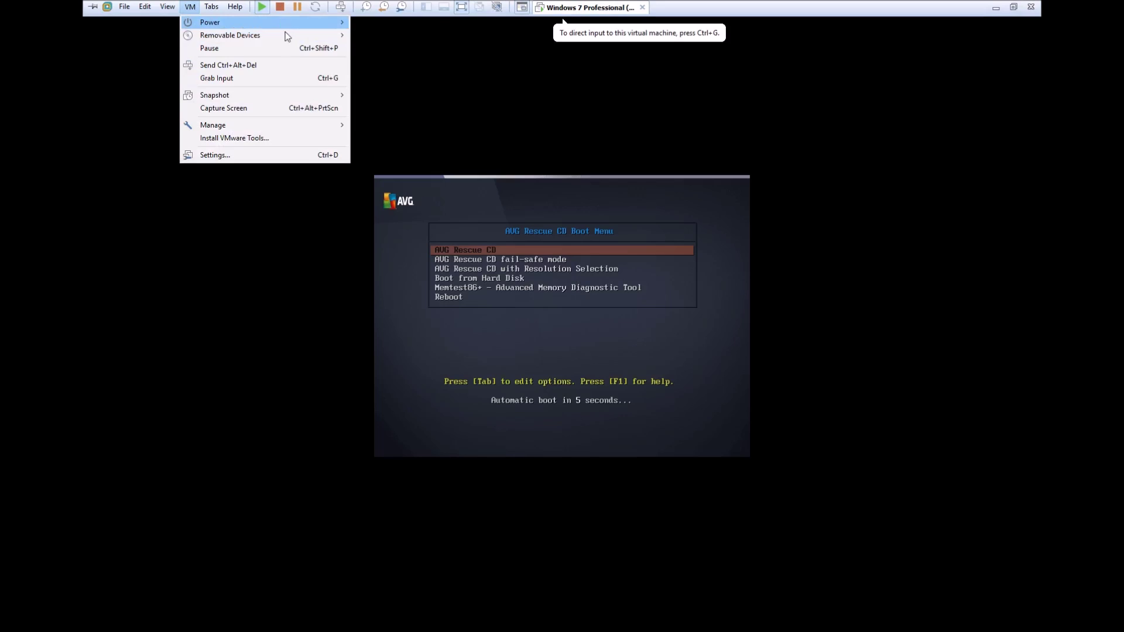
left_click(258, 156)
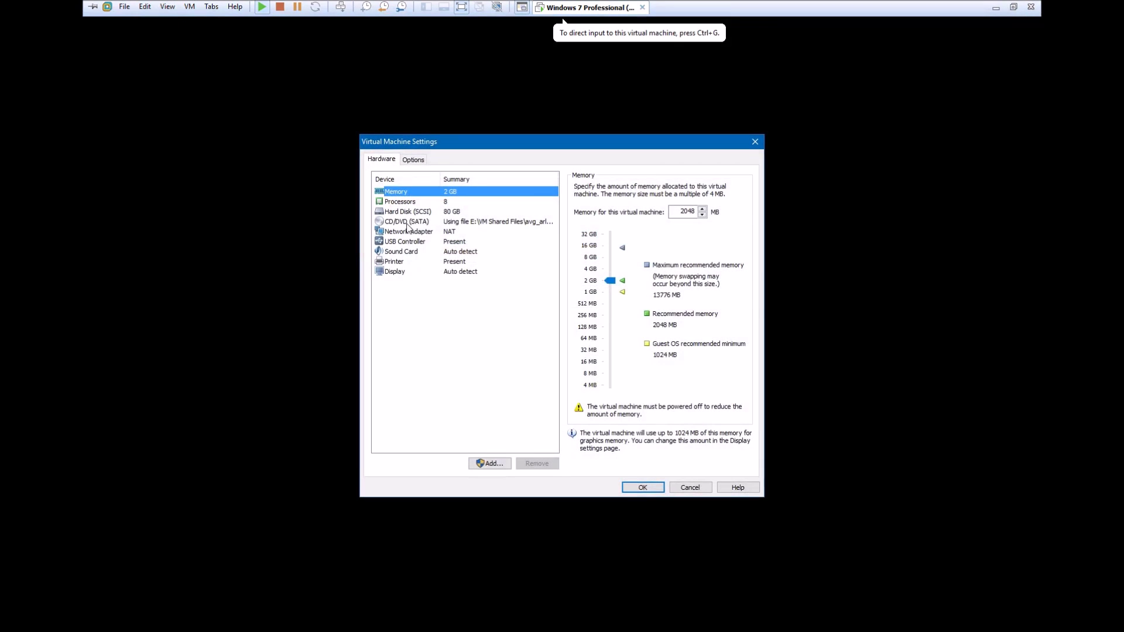
left_click(515, 221)
left_click(588, 230)
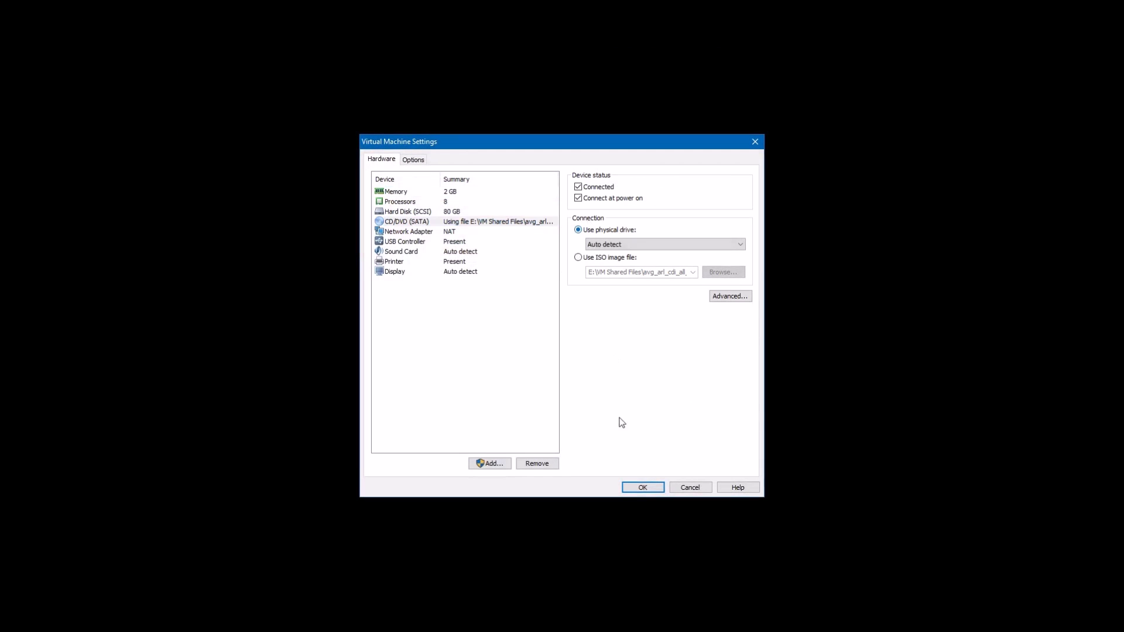
left_click(642, 487)
left_click(474, 220)
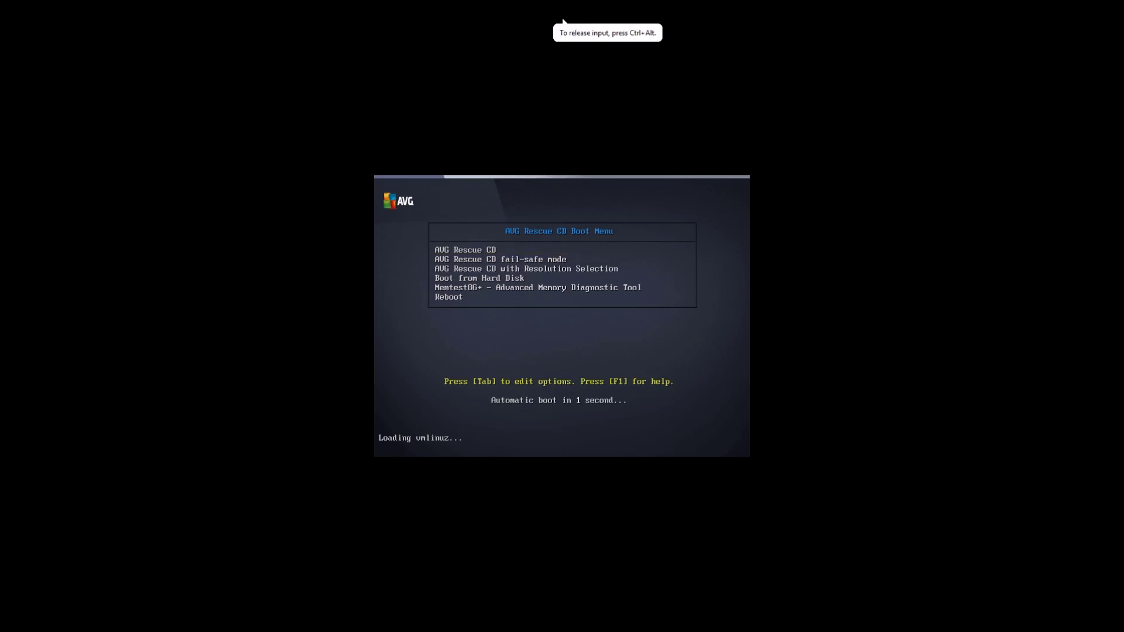
Decline the snapshot revert and restart the guest into Windows
key("ctrl+alt")
mouse_move(339, 3)
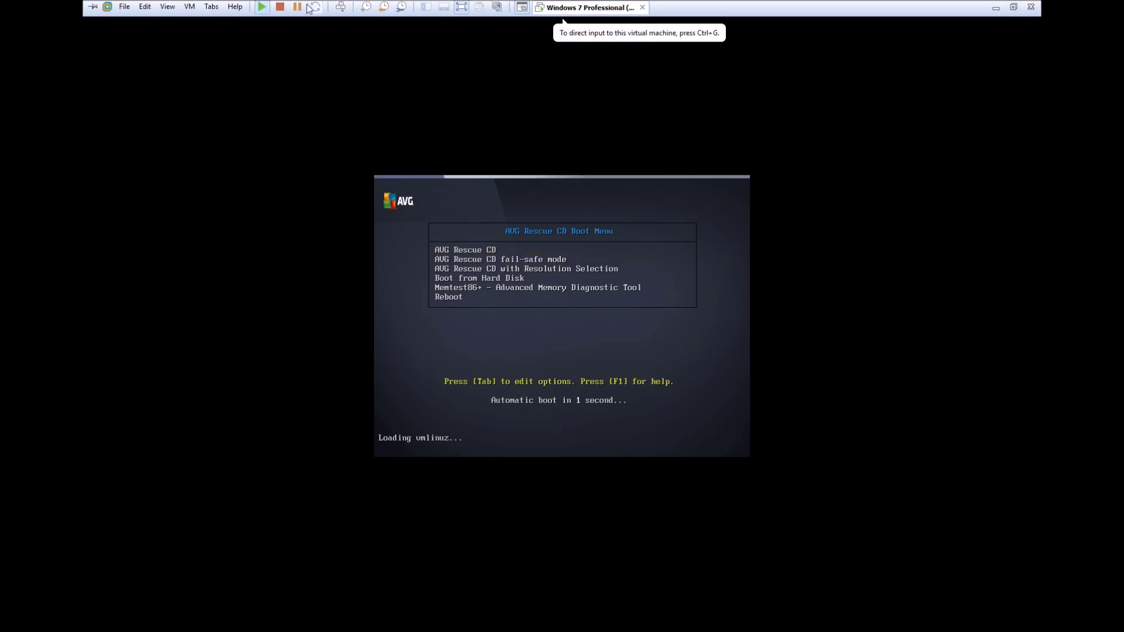
left_click(387, 8)
left_click(629, 337)
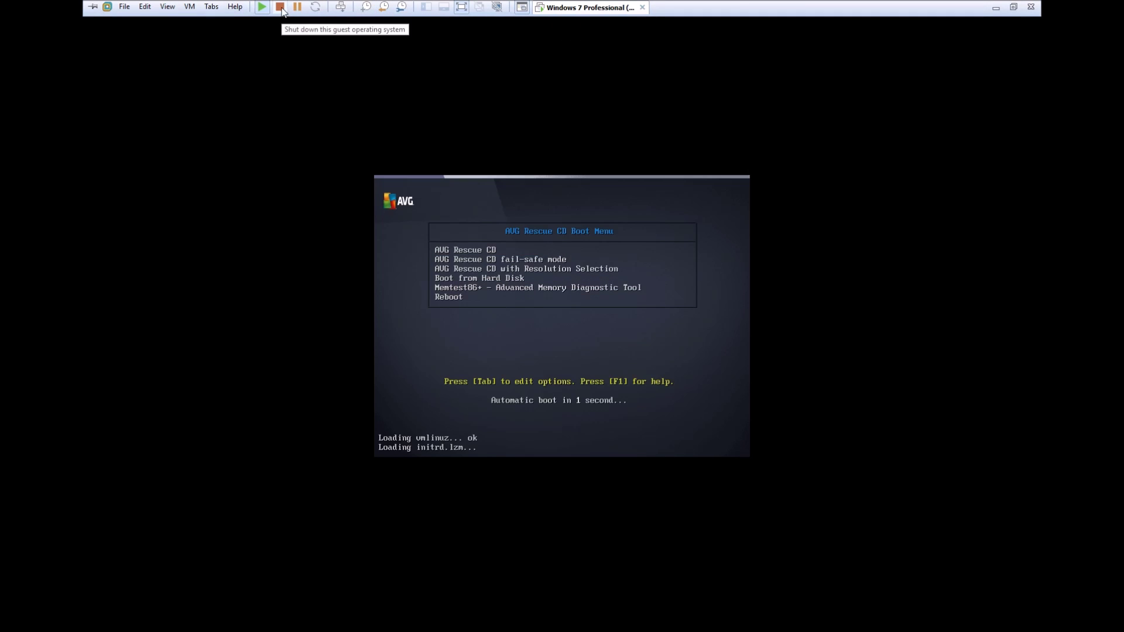
left_click(316, 7)
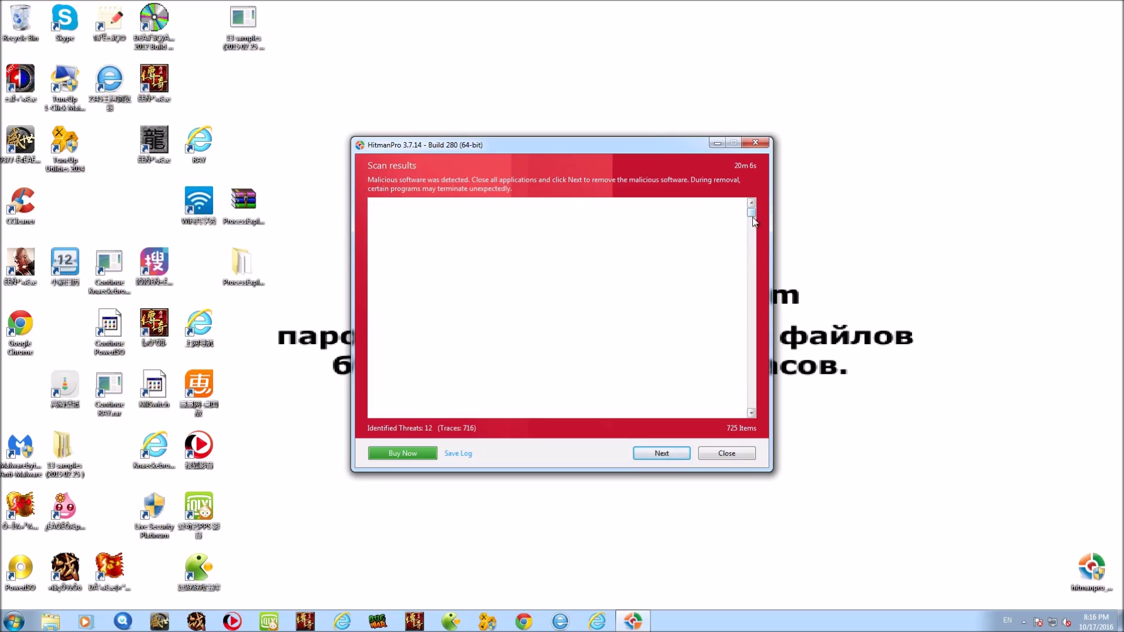
mouse_move(752, 218)
left_mouse_down()
mouse_move(752, 249)
mouse_move(755, 205)
left_mouse_up()
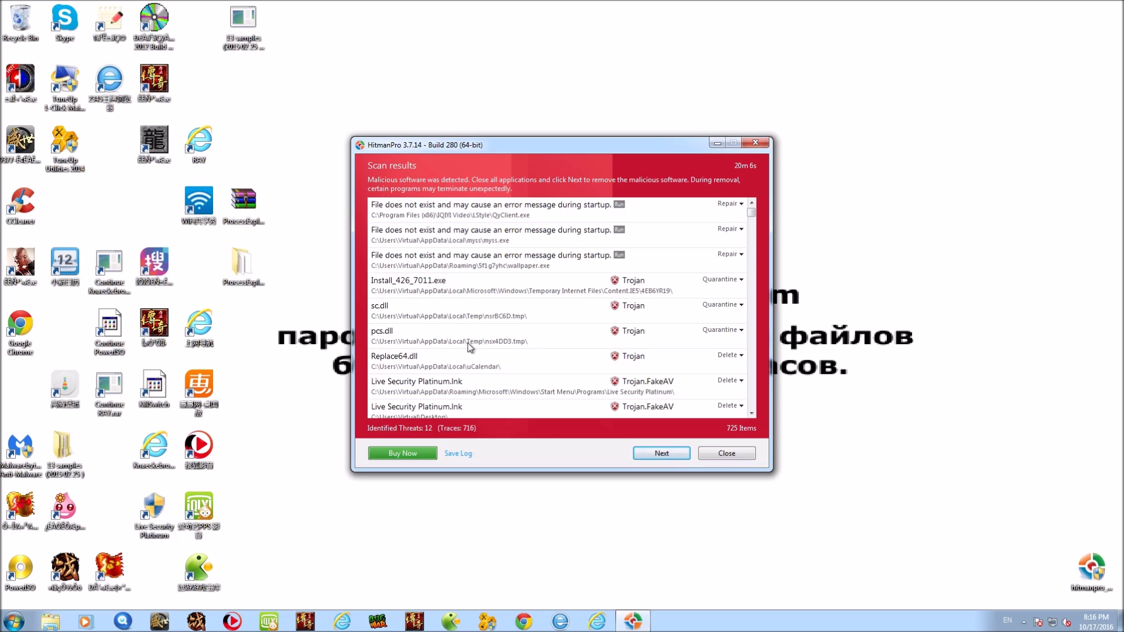
key("Down")
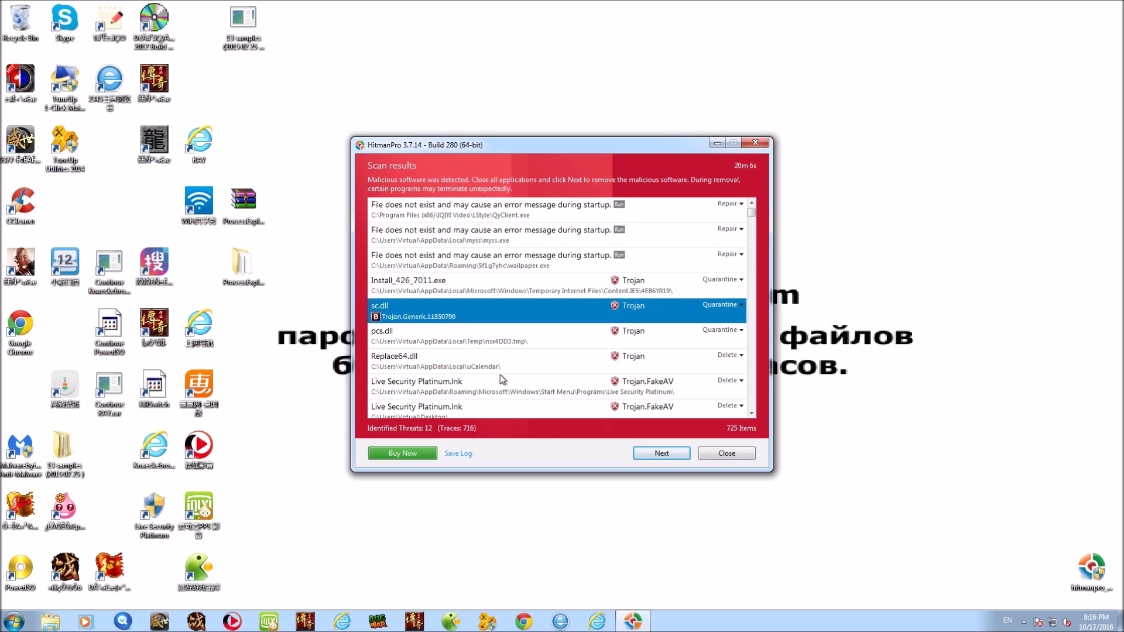
key("Down")
key("Down")
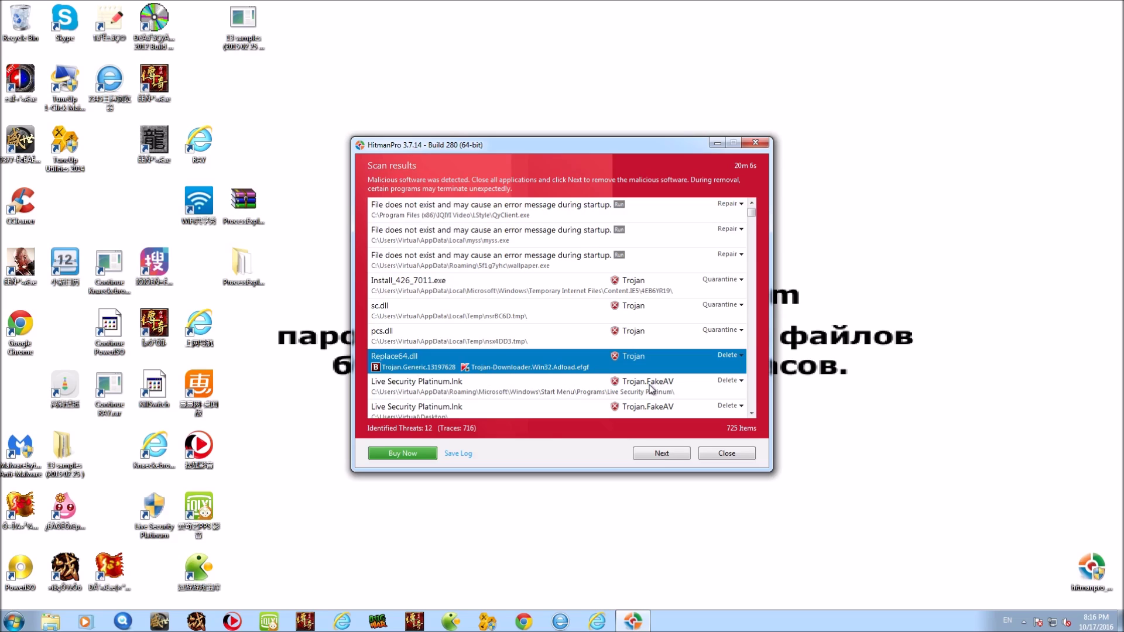
scroll(652, 388, "down", 3)
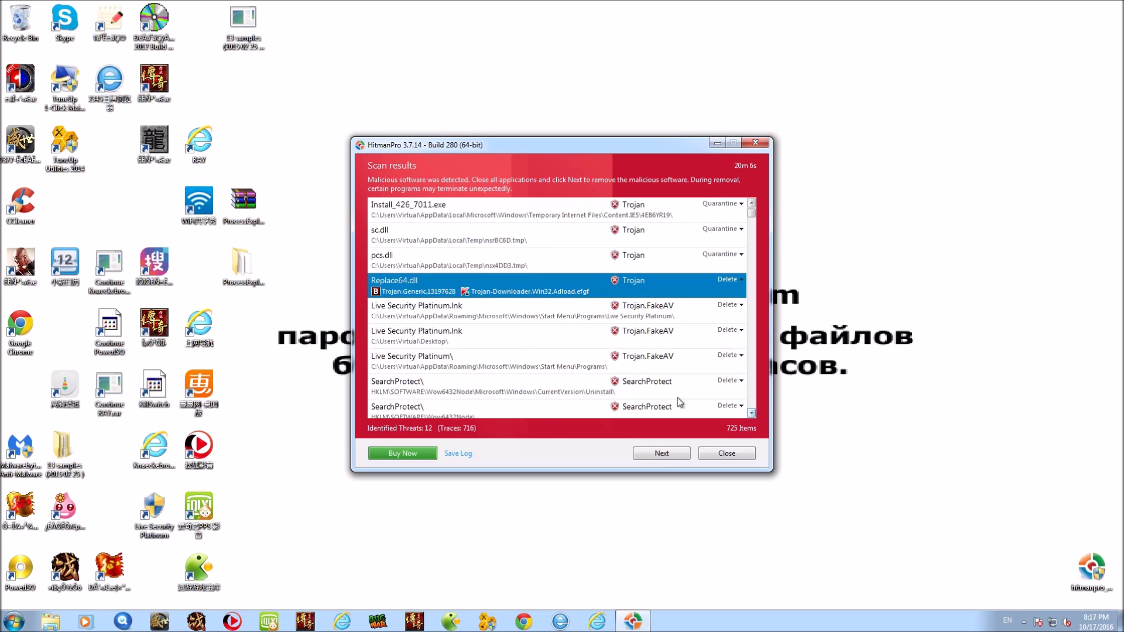
left_click(466, 318)
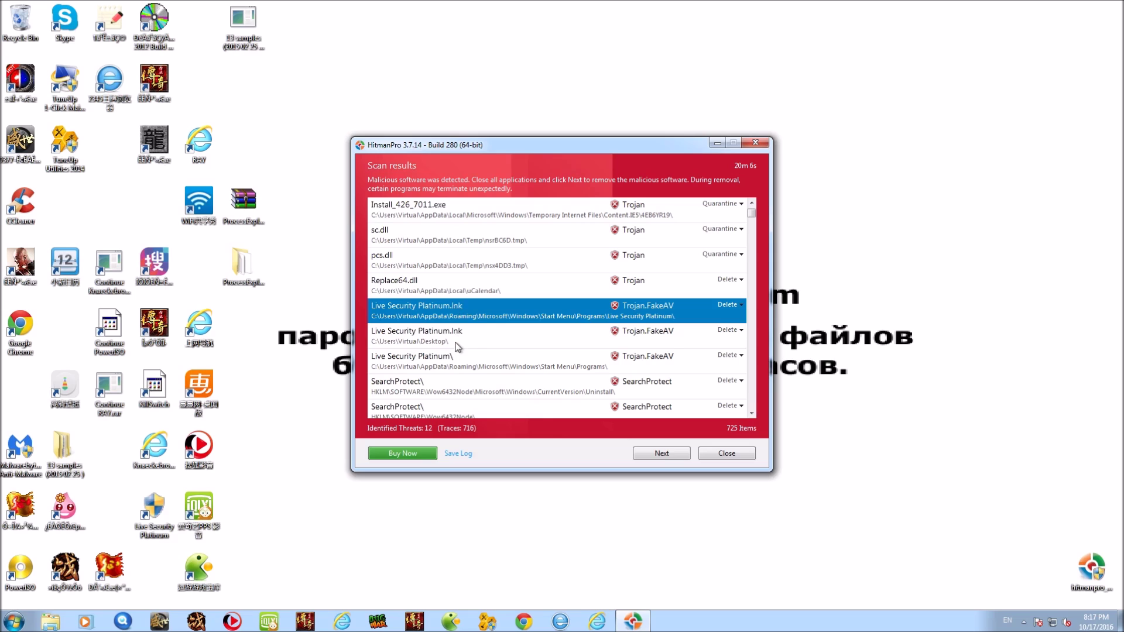
left_click(454, 337)
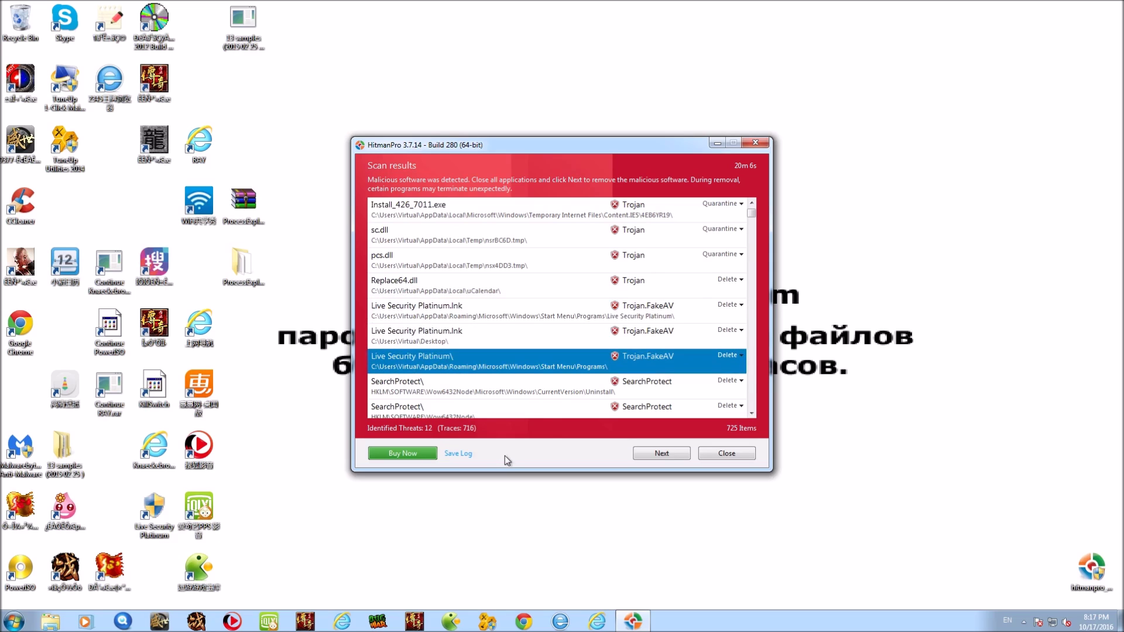
left_click(513, 386)
scroll(513, 386, "down", 2)
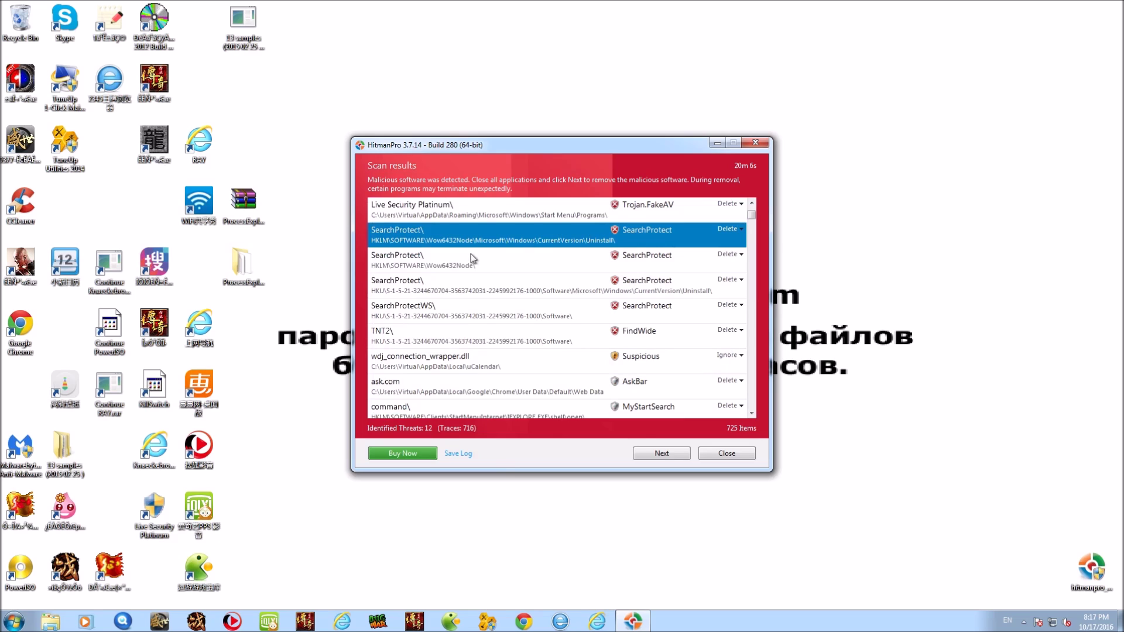
left_click(473, 259)
left_click(461, 237)
scroll(498, 306, "up", 3)
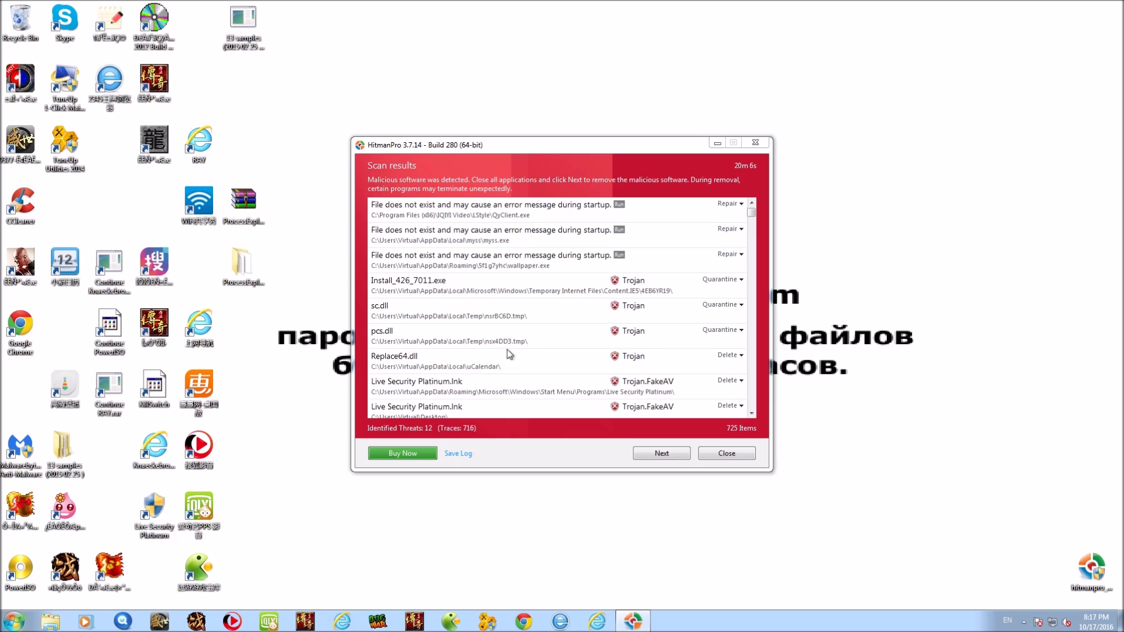
left_click(550, 150)
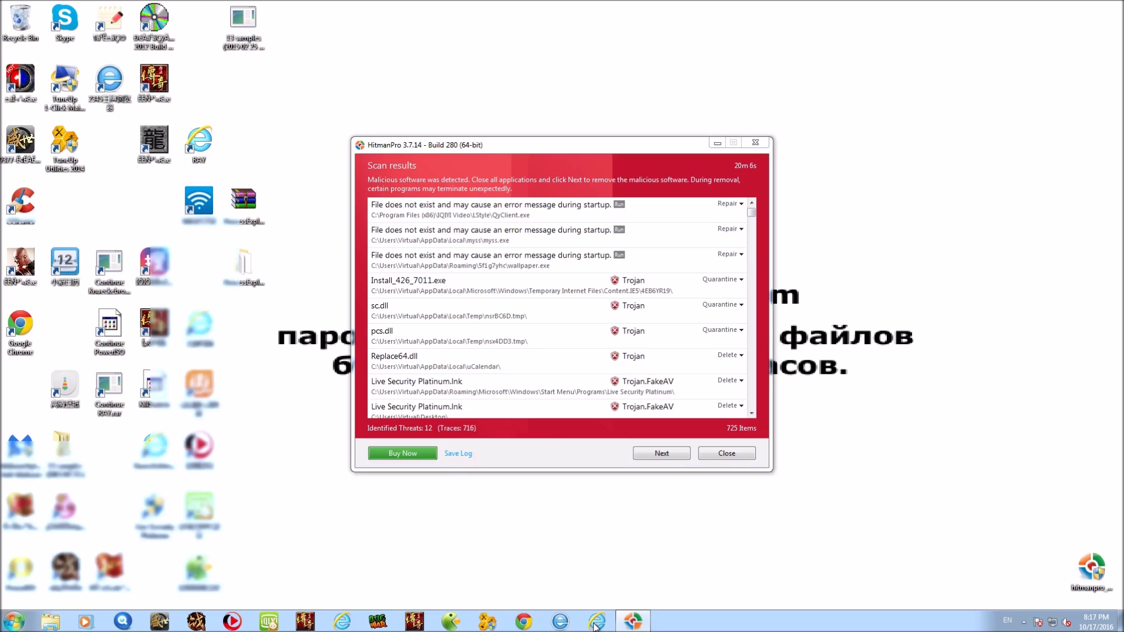
left_click(595, 623)
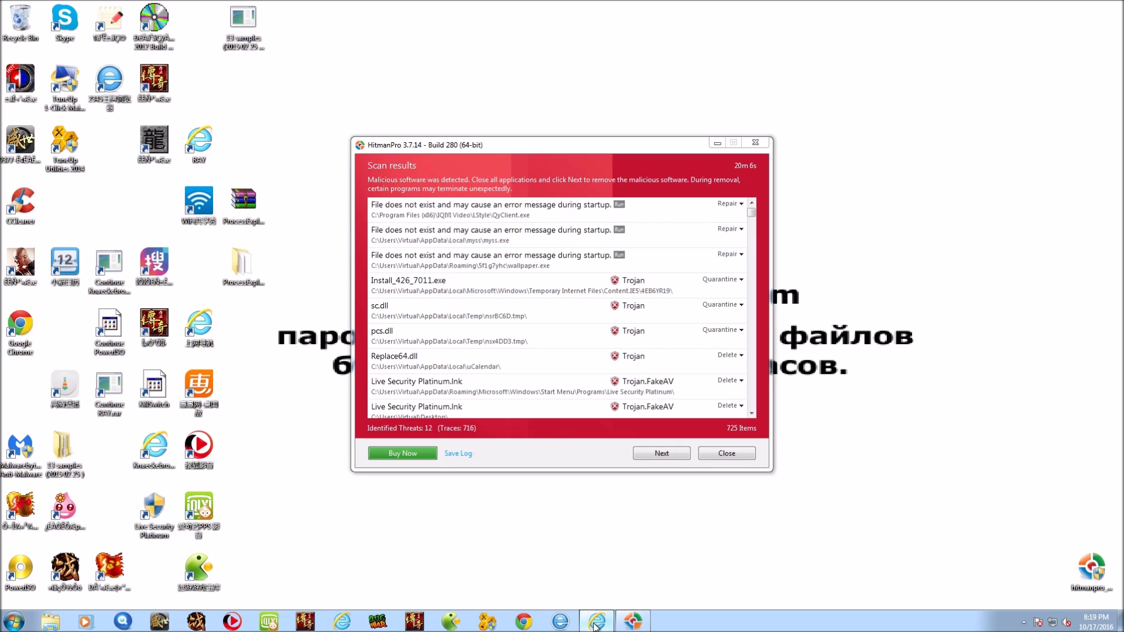
left_click(594, 626)
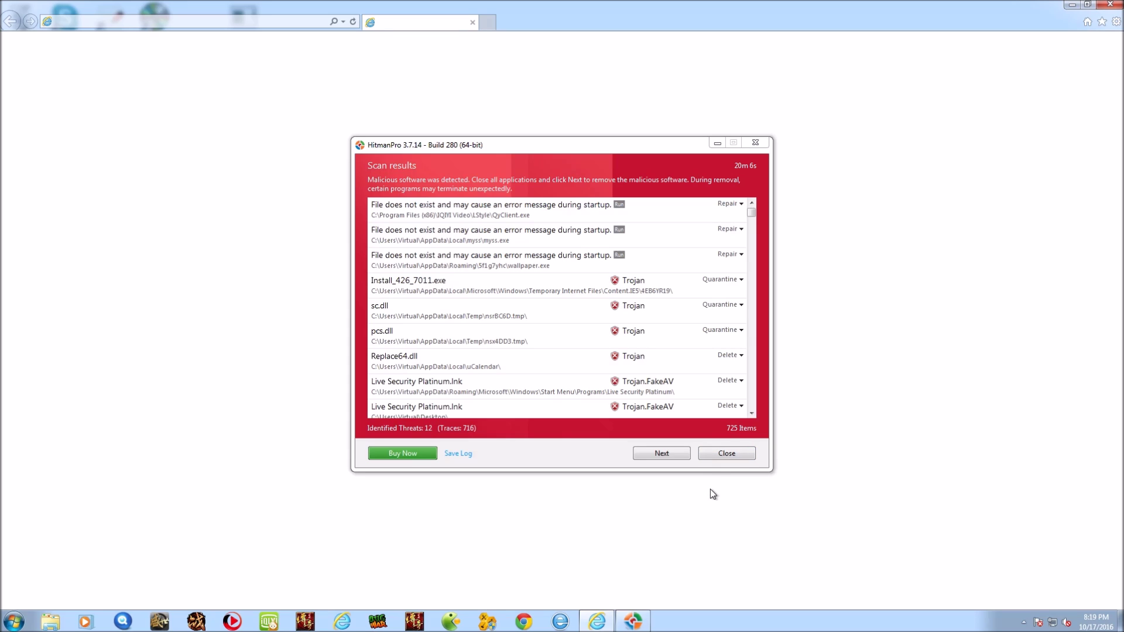
left_click(1110, 5)
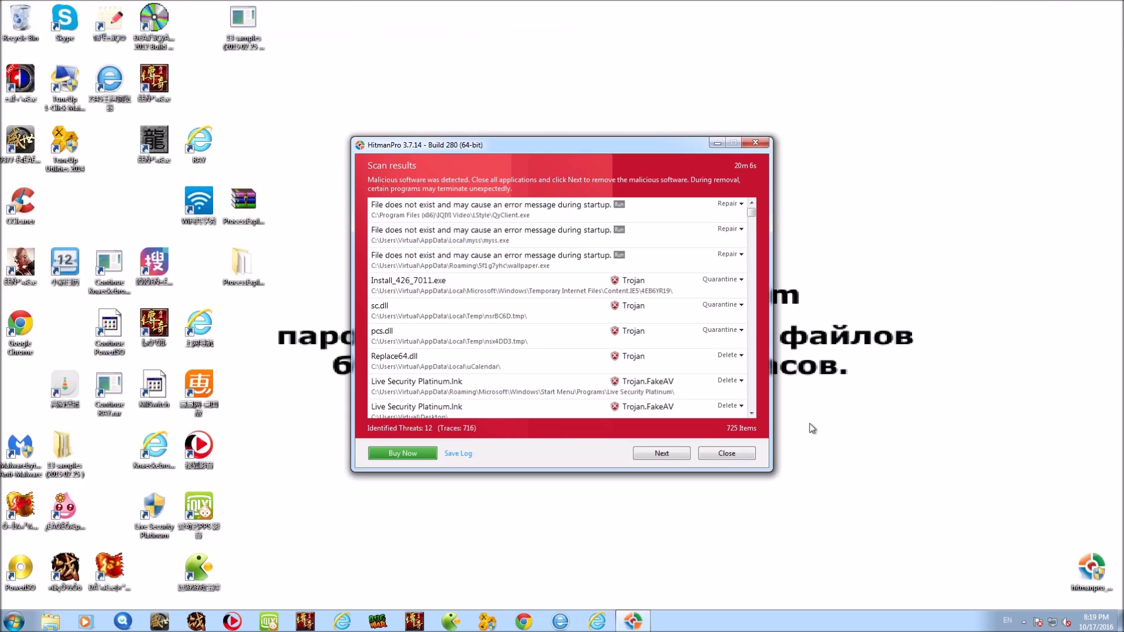
Close the HitmanPro scan results window
left_click(741, 453)
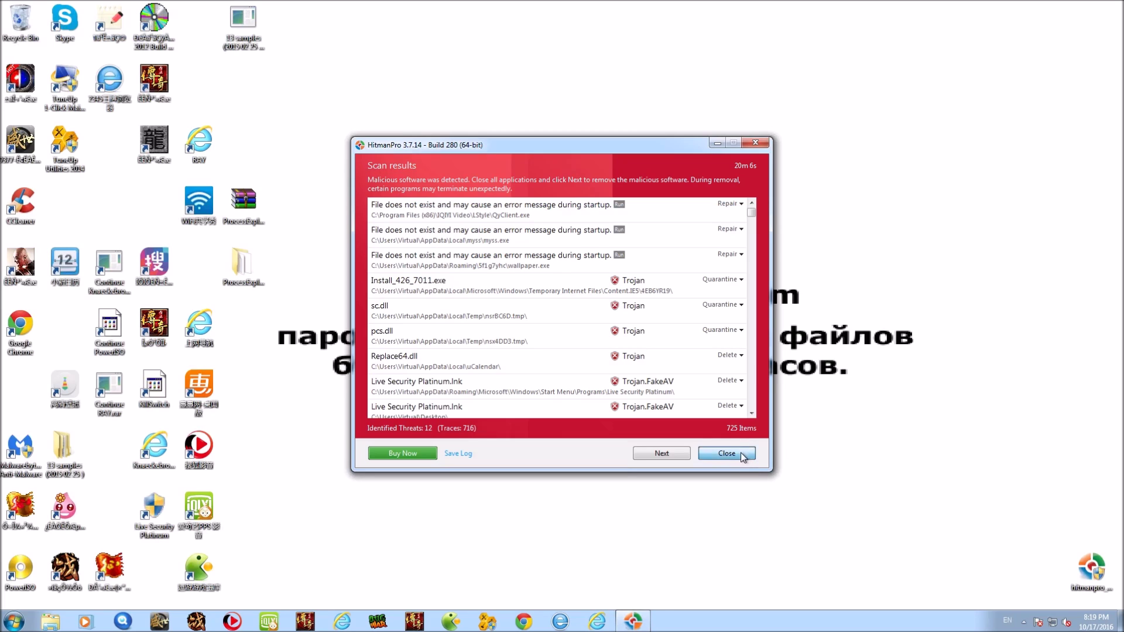